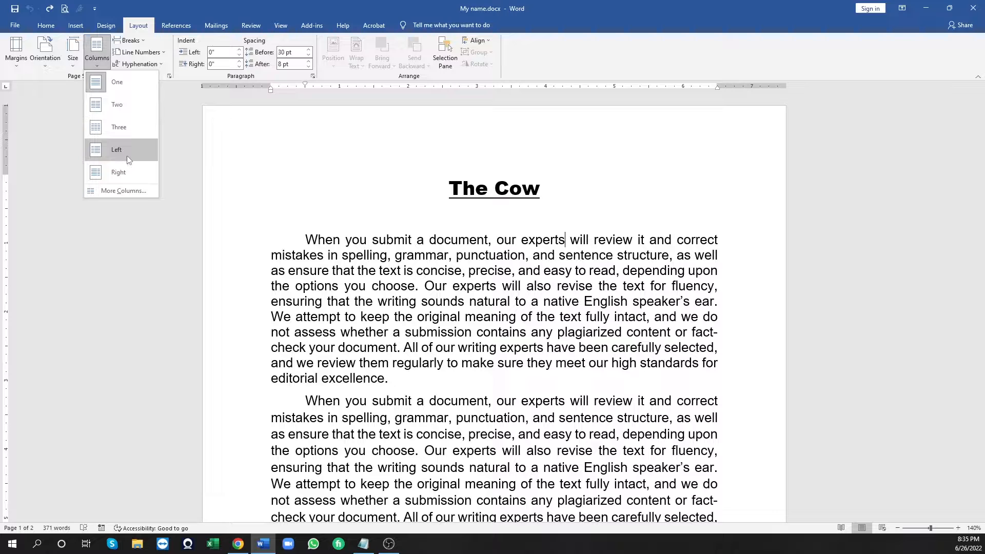
# Lay out the whole document in two columns of equal width.
pyautogui.click(130, 191)
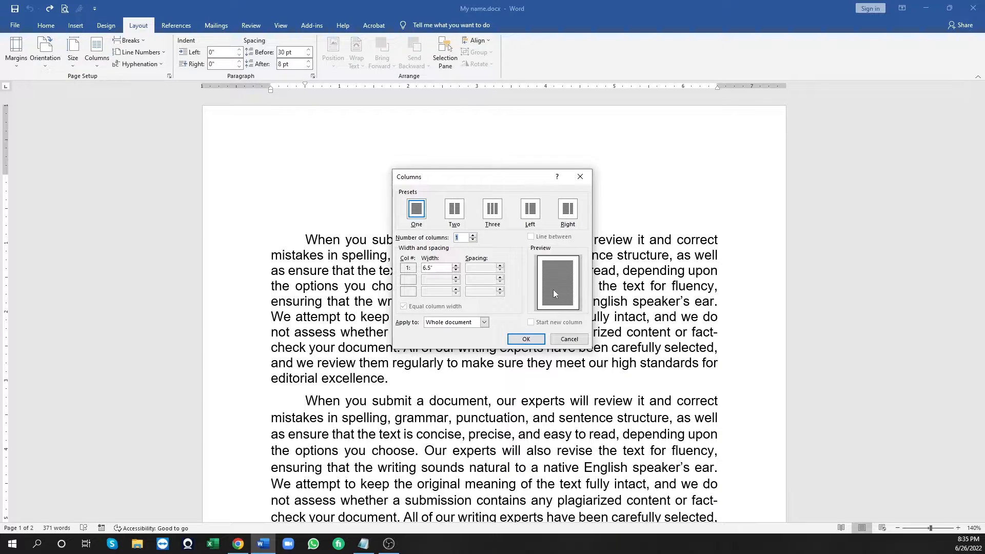
pyautogui.click(472, 234)
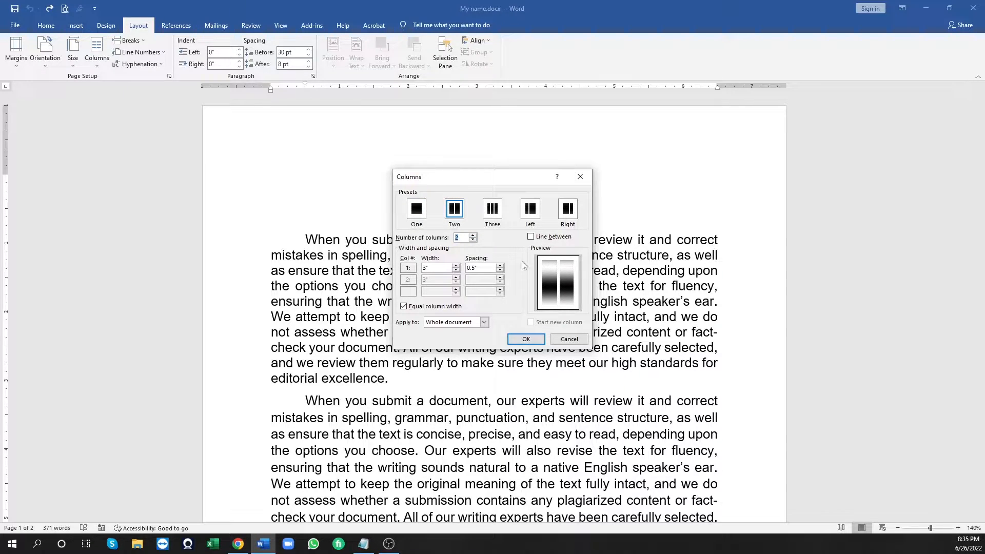
pyautogui.click(473, 234)
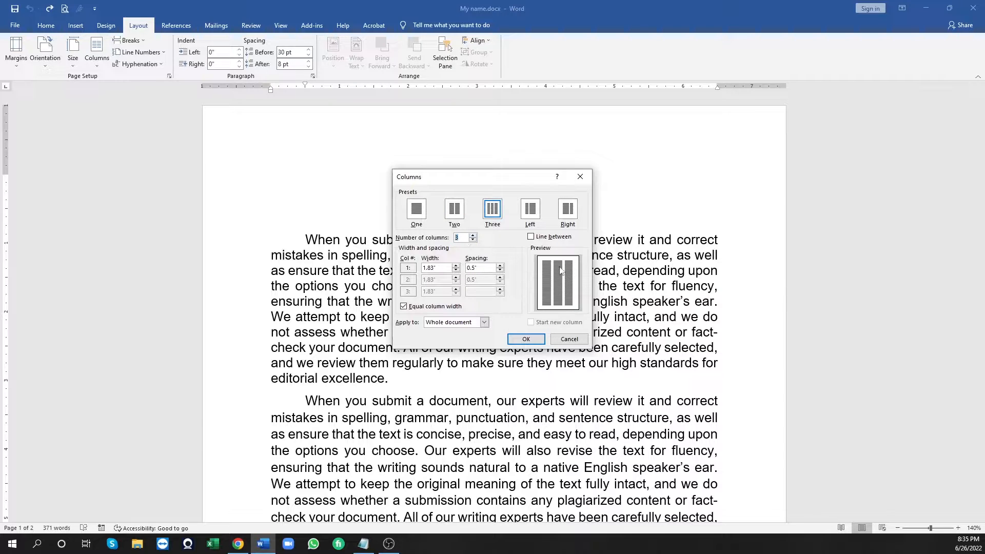
pyautogui.click(472, 236)
pyautogui.click(472, 235)
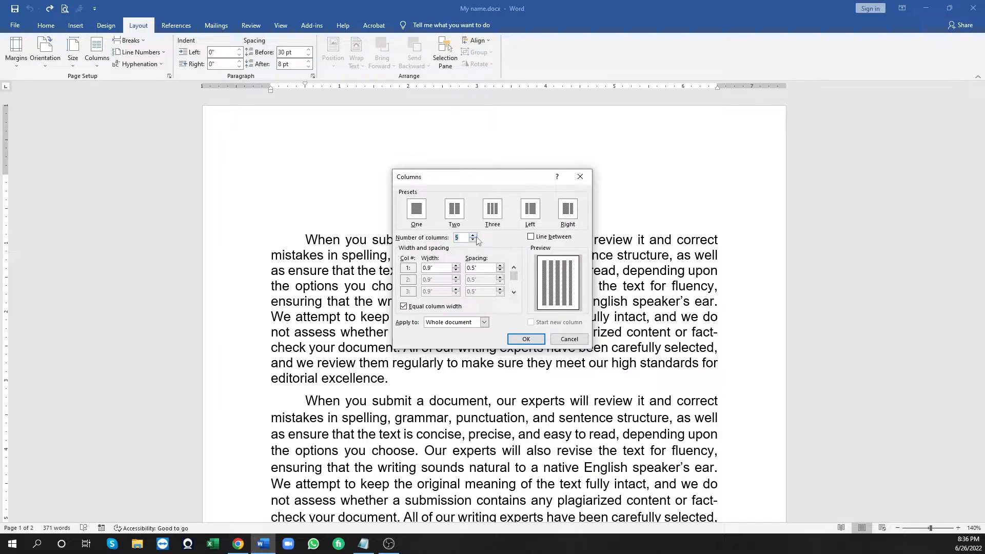
pyautogui.click(472, 239)
pyautogui.click(472, 240)
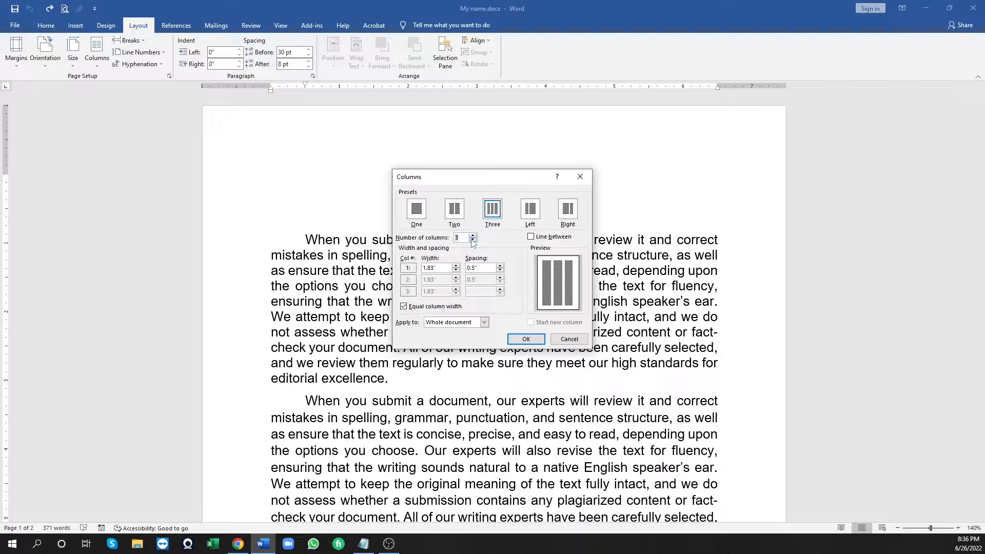
pyautogui.click(473, 239)
pyautogui.click(526, 339)
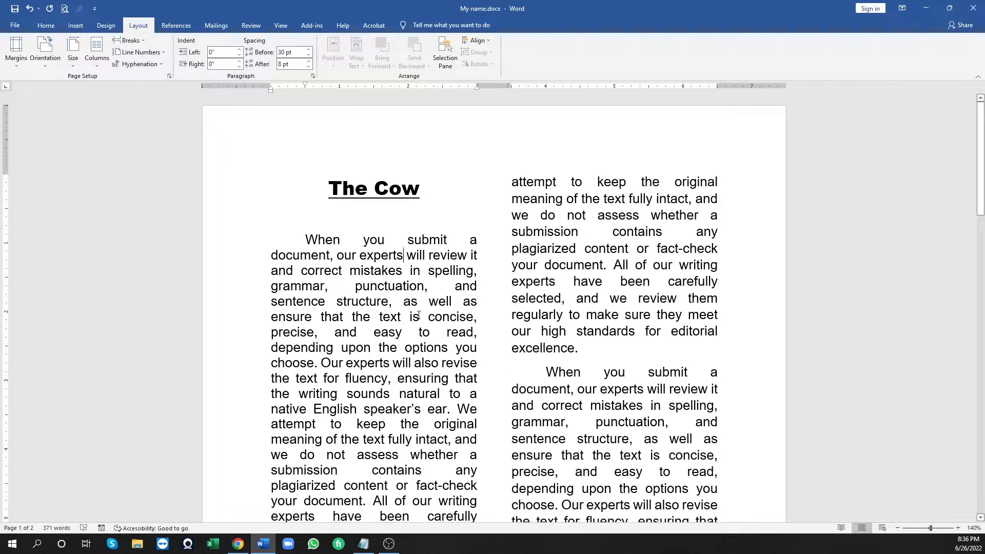
# Narrow the two equal columns to a width of 2" across the whole document.
pyautogui.click(97, 73)
pyautogui.click(122, 195)
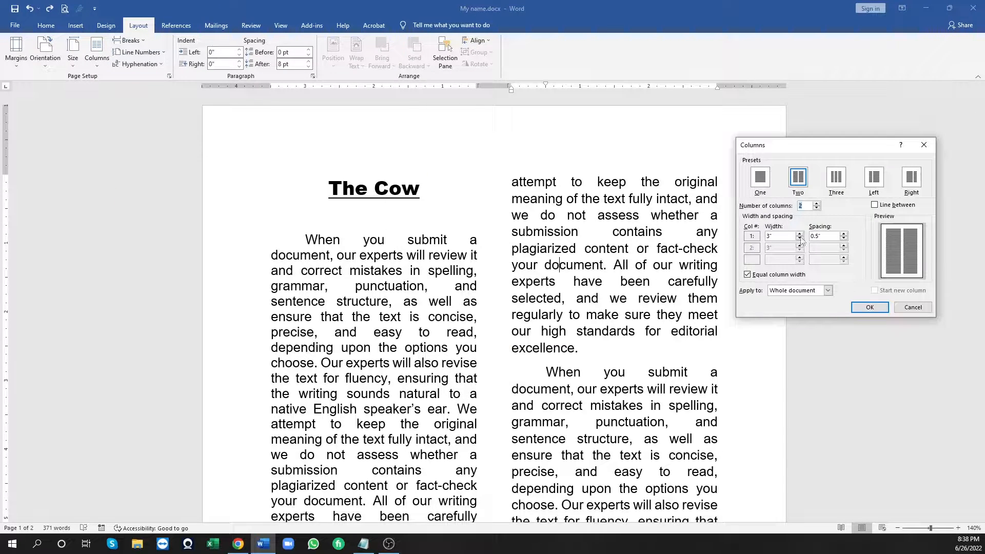
pyautogui.click(799, 238)
pyautogui.click(800, 238)
pyautogui.click(800, 238)
pyautogui.click(799, 238)
pyautogui.click(799, 238)
pyautogui.click(799, 238)
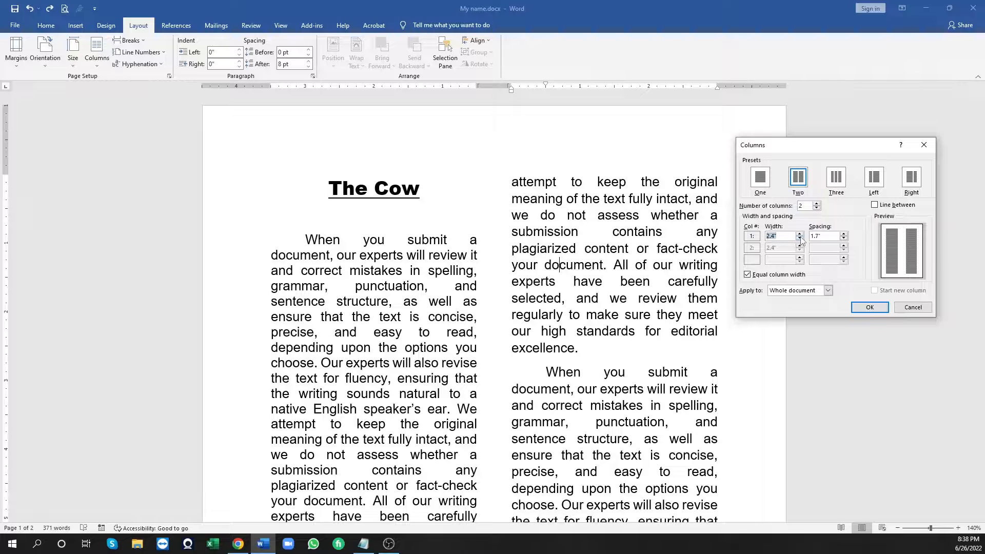
pyautogui.click(799, 238)
pyautogui.click(799, 238)
pyautogui.click(799, 238)
pyautogui.click(800, 238)
pyautogui.click(870, 307)
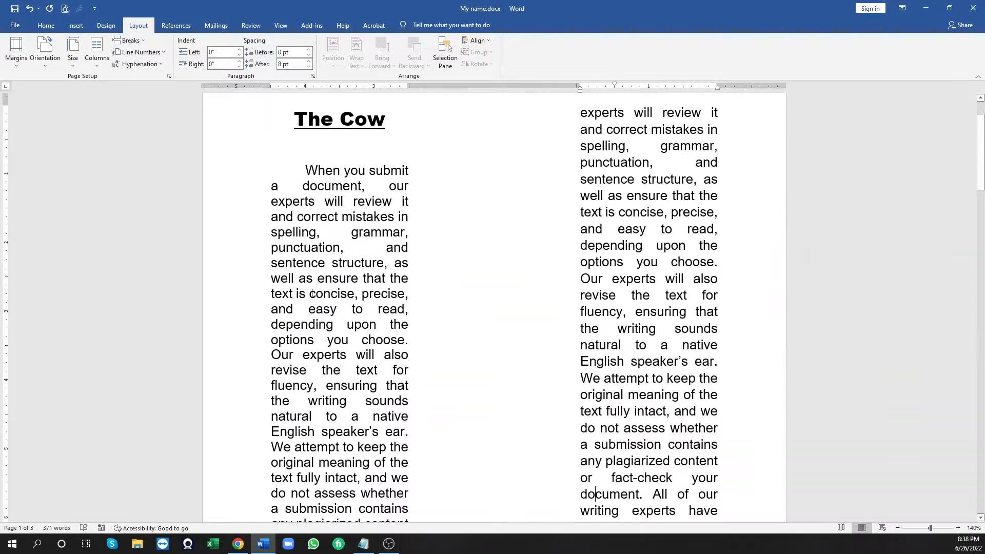
pyautogui.moveTo(274, 280); pyautogui.dragTo(410, 279)
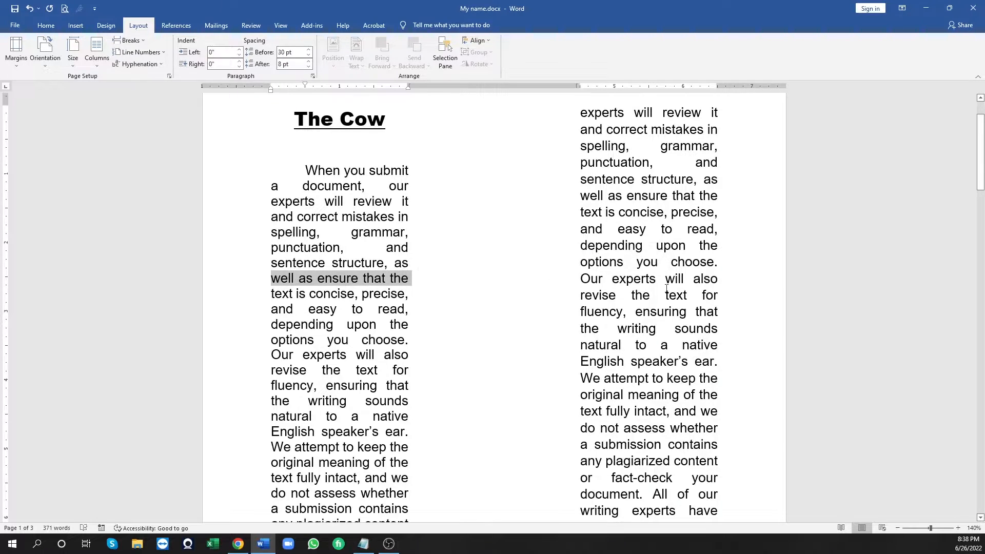
pyautogui.moveTo(582, 279); pyautogui.dragTo(719, 280)
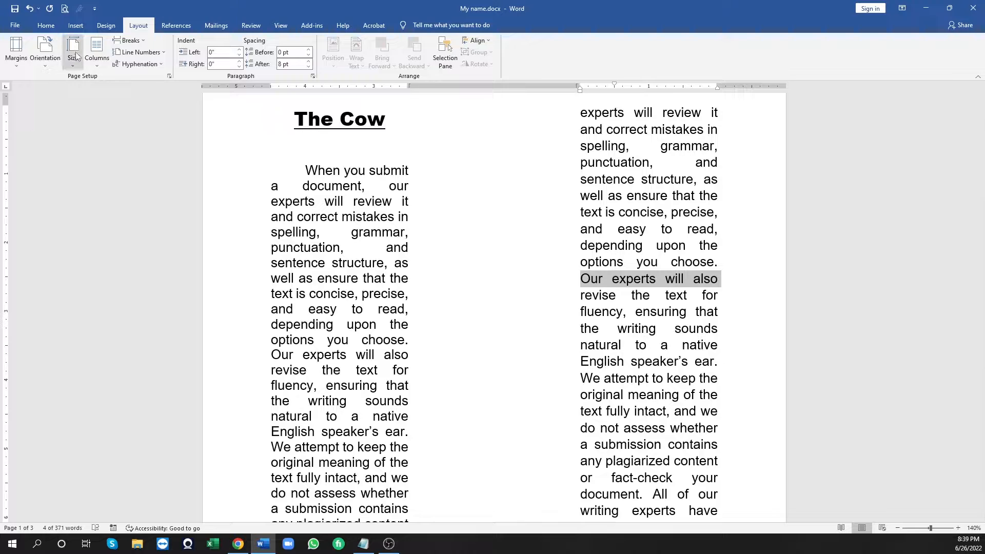
# Reduce the spacing between the two columns to 0.3" for the whole document, keeping equal column widths.
pyautogui.click(97, 51)
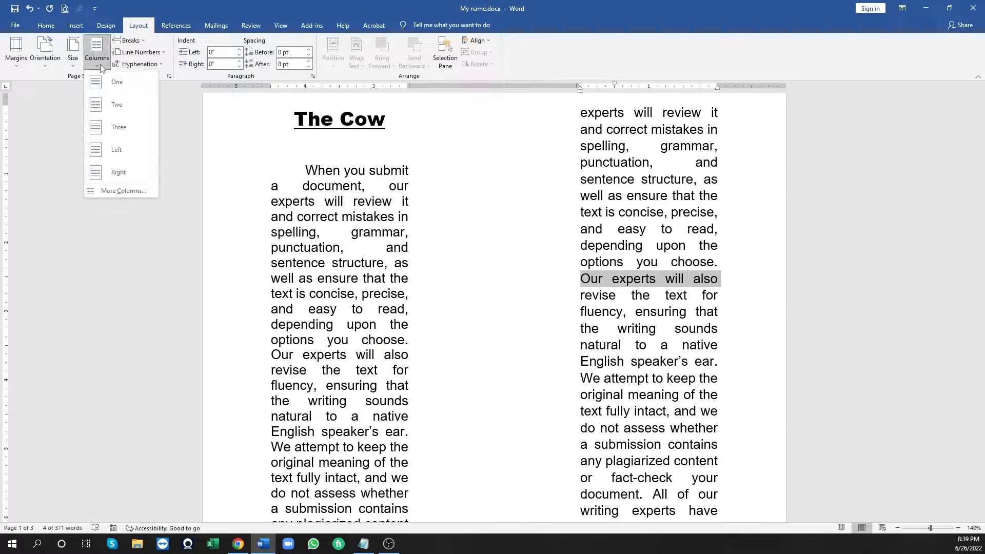
pyautogui.click(123, 191)
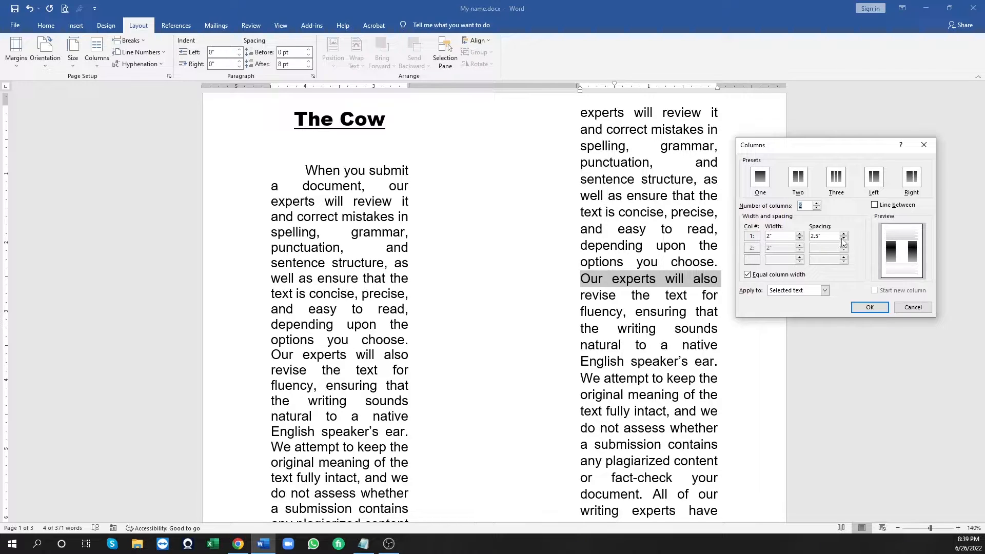
pyautogui.click(843, 238)
pyautogui.click(844, 239)
pyautogui.click(843, 239)
pyautogui.click(843, 238)
pyautogui.click(844, 239)
pyautogui.click(843, 238)
pyautogui.click(843, 239)
pyautogui.click(843, 239)
pyautogui.click(843, 239)
pyautogui.click(843, 239)
pyautogui.click(843, 239)
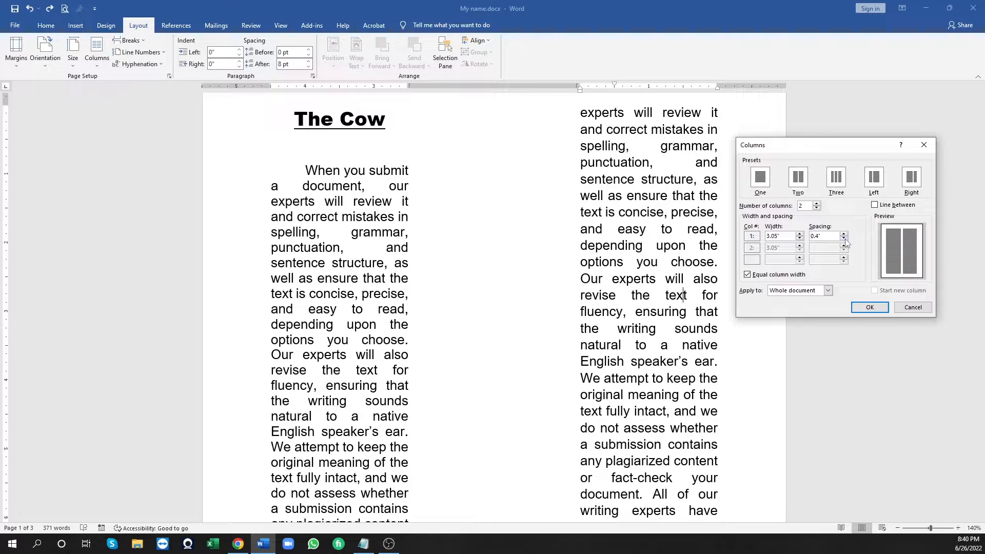
pyautogui.click(843, 239)
pyautogui.click(875, 307)
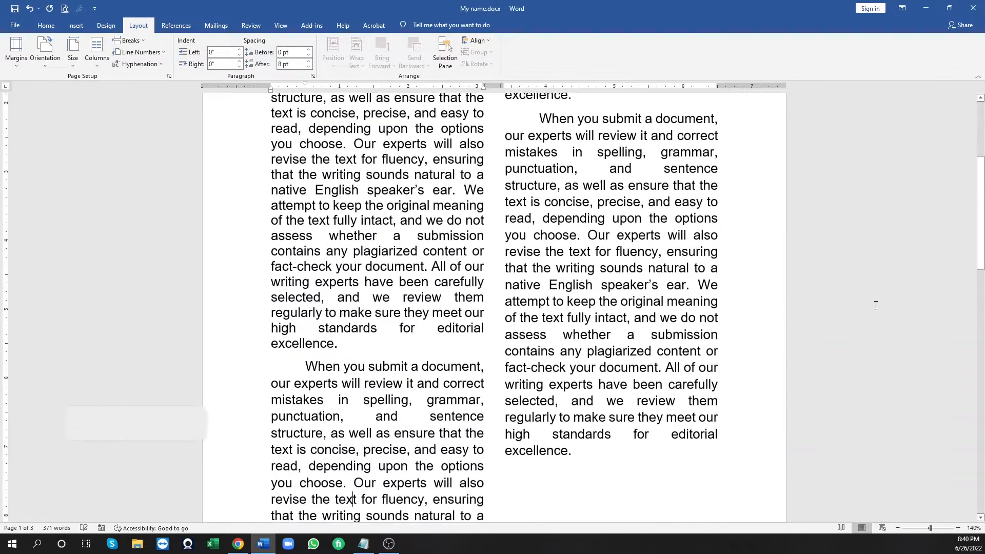
pyautogui.scroll(1, 511, 369)
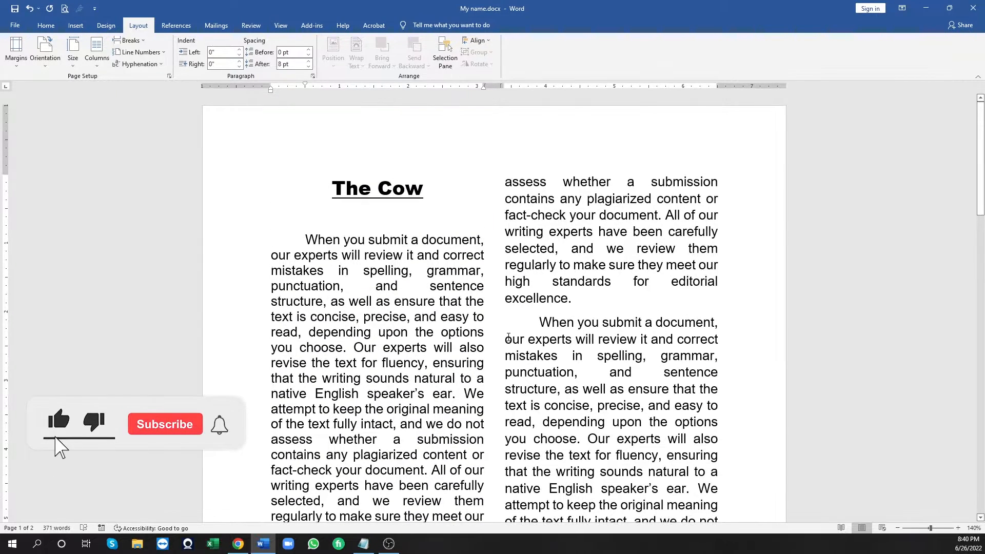
# Undo the three column changes to restore the single-column layout.
pyautogui.click(509, 265)
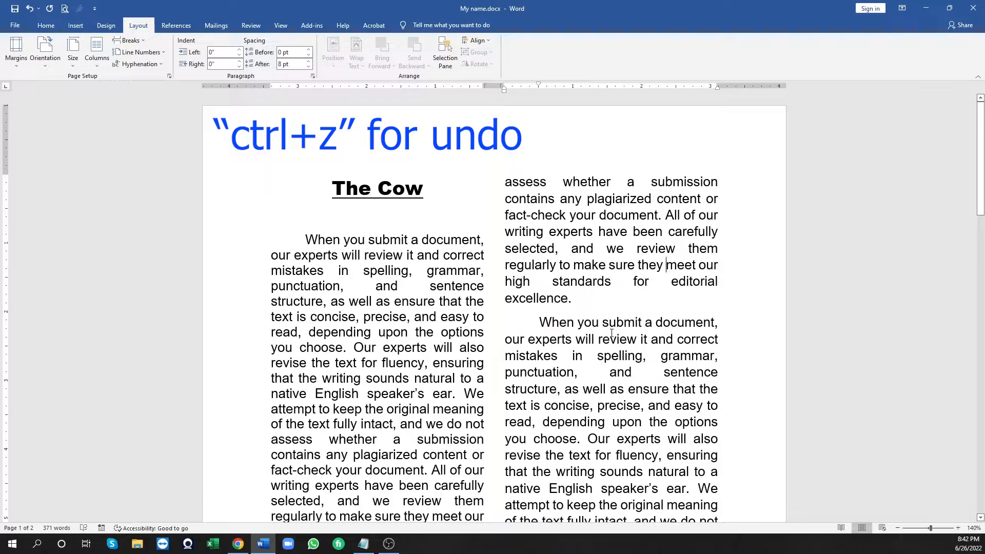
pyautogui.hotkey('ctrl', 'z')
pyautogui.hotkey('ctrl', 'z')
pyautogui.hotkey('ctrl', 'z')
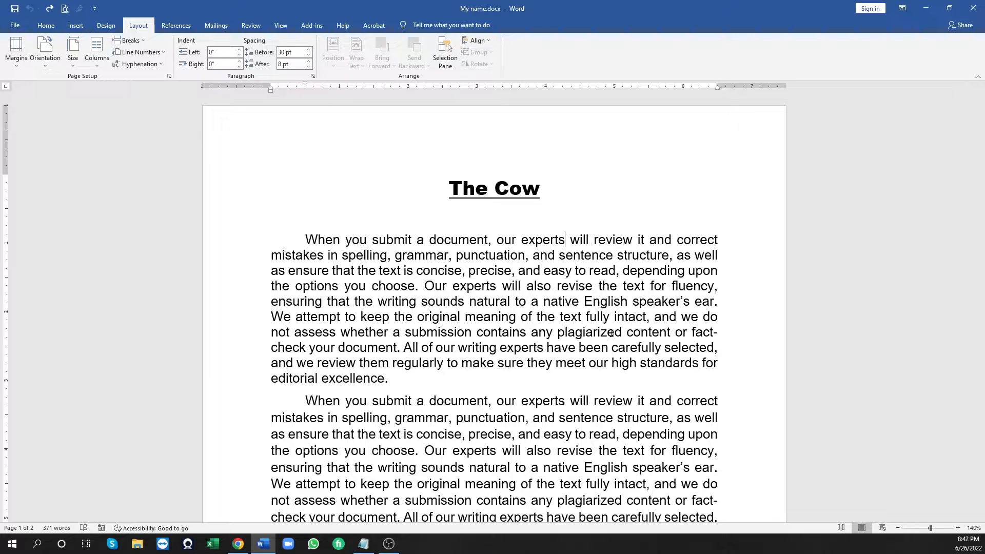
# Set the page orientation to landscape from the first "A quick brown fox" sentence on page 2, applied to this point forward.
pyautogui.keyDown('ctrl'); pyautogui.scroll(-1, 328, 301); pyautogui.keyUp('ctrl')
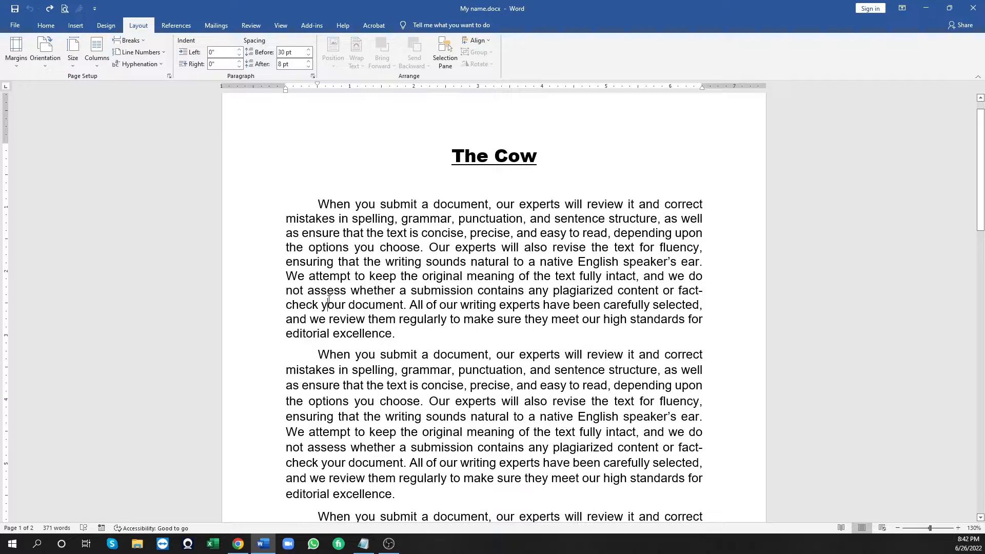
pyautogui.scroll(-1, 328, 300)
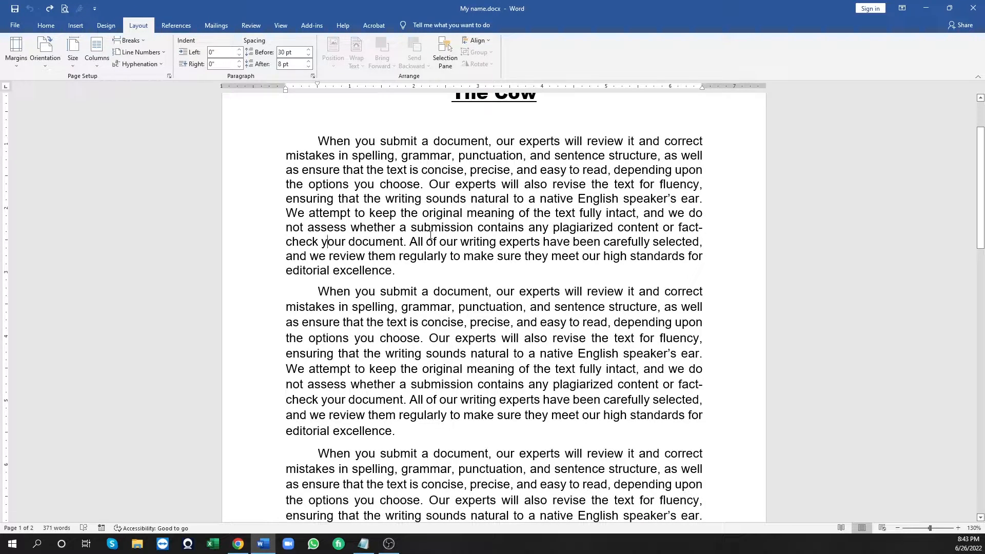
pyautogui.click(405, 272)
pyautogui.scroll(-10, 415, 275)
pyautogui.click(291, 237)
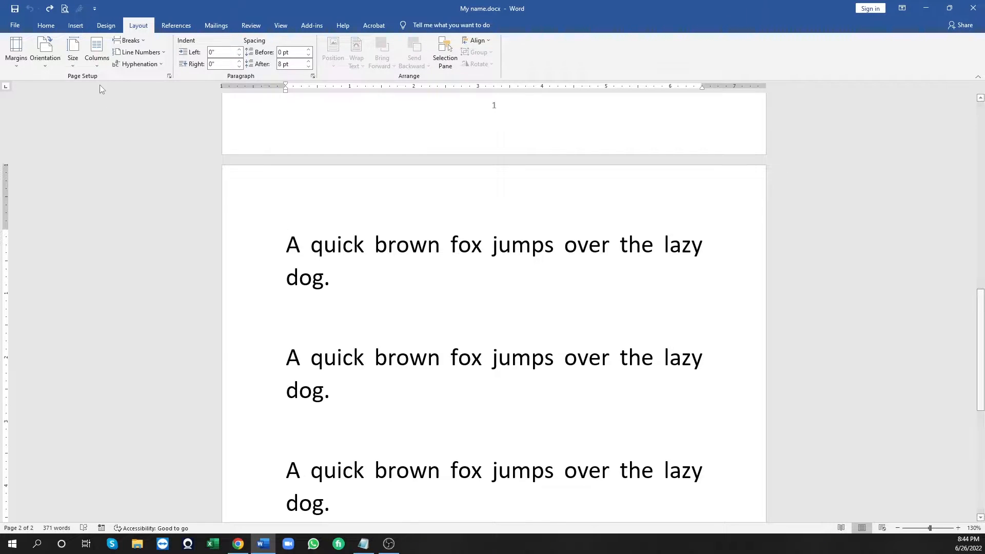
pyautogui.click(169, 76)
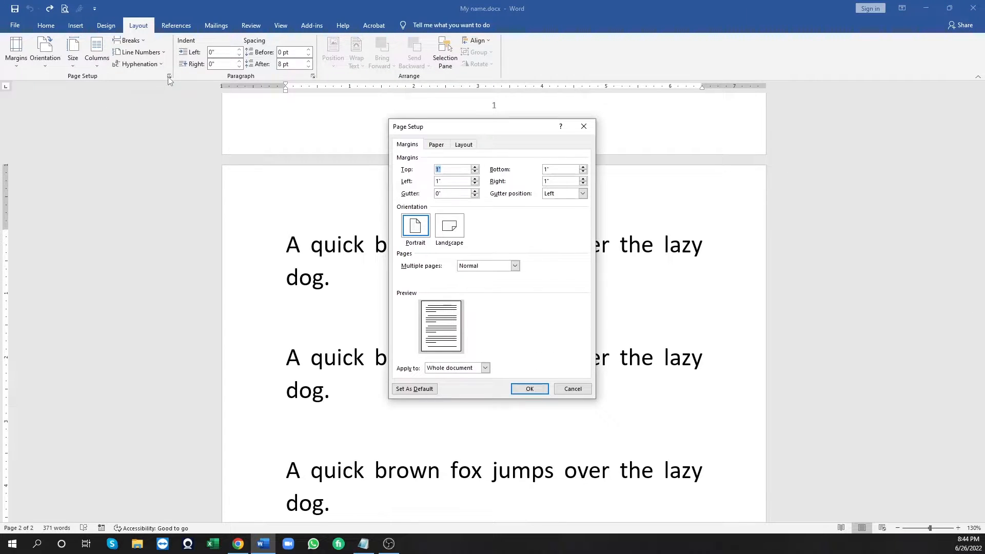
pyautogui.click(448, 230)
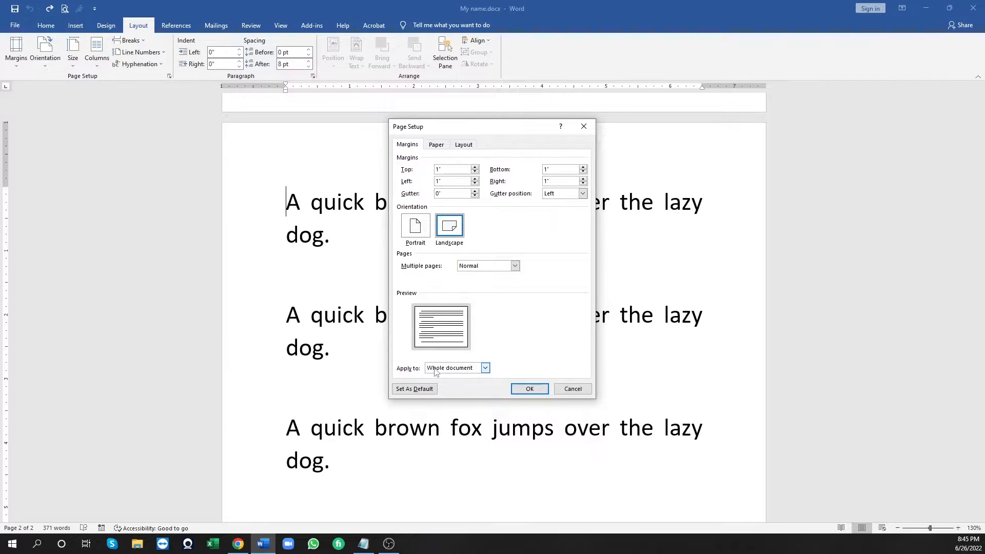
pyautogui.click(485, 370)
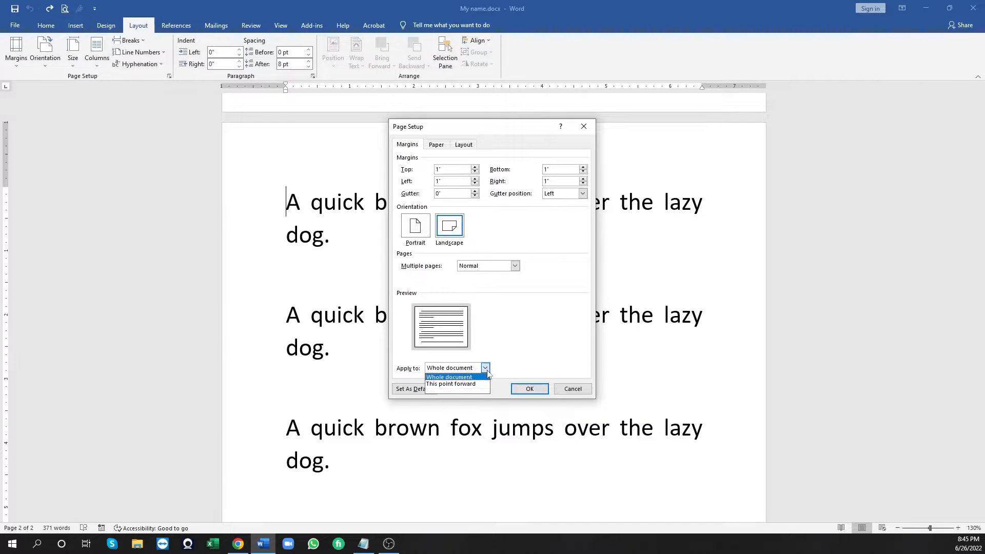
pyautogui.click(457, 385)
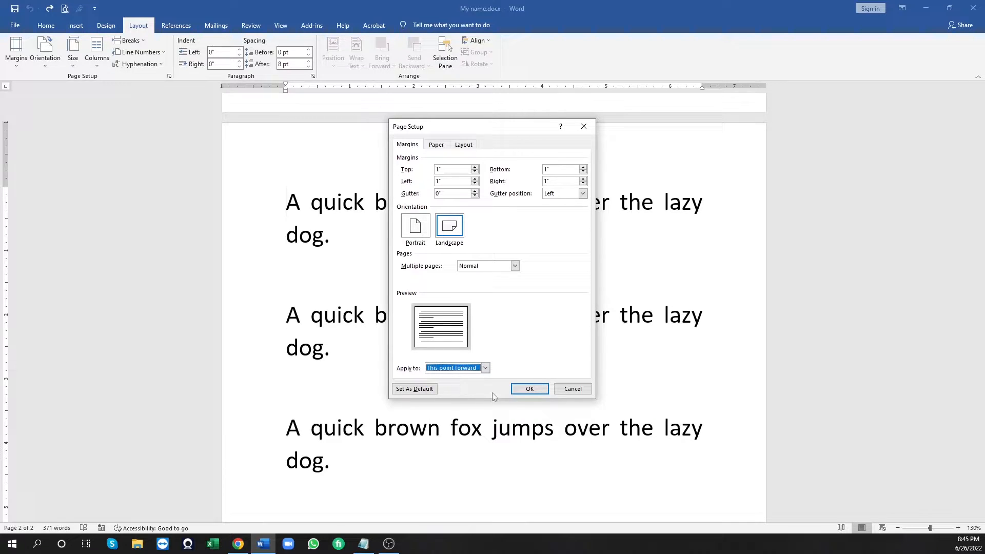
pyautogui.click(523, 388)
pyautogui.scroll(8, 486, 375)
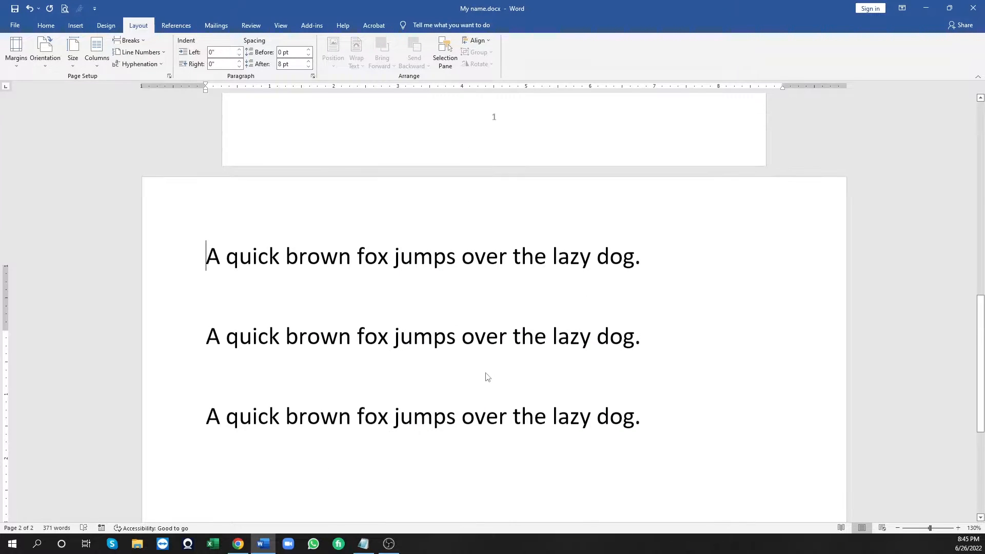
pyautogui.scroll(4, 486, 373)
# Insert a page break after the last fox sentence and set the new page to portrait, applied to this point forward.
pyautogui.scroll(-15, 486, 373)
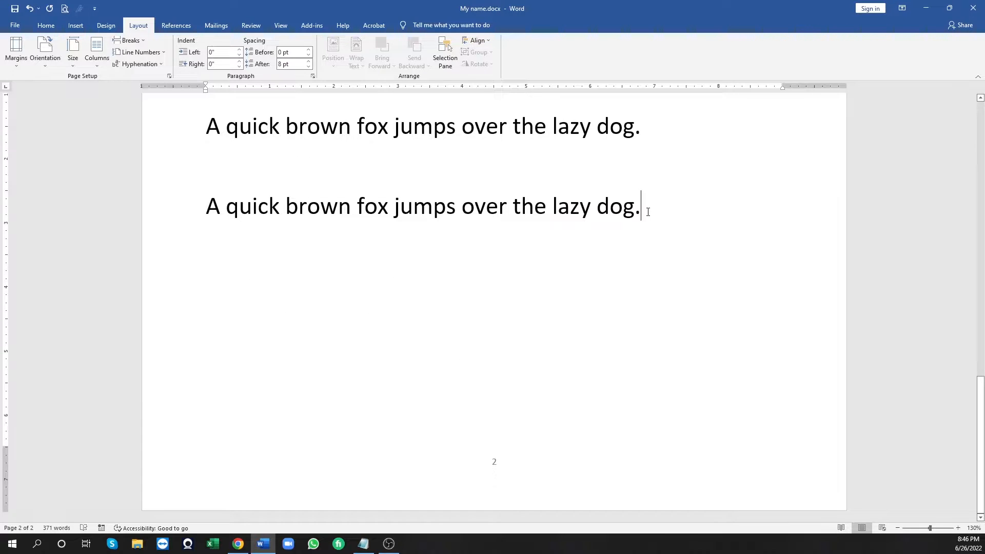
pyautogui.hotkey('ctrl', 'Return')
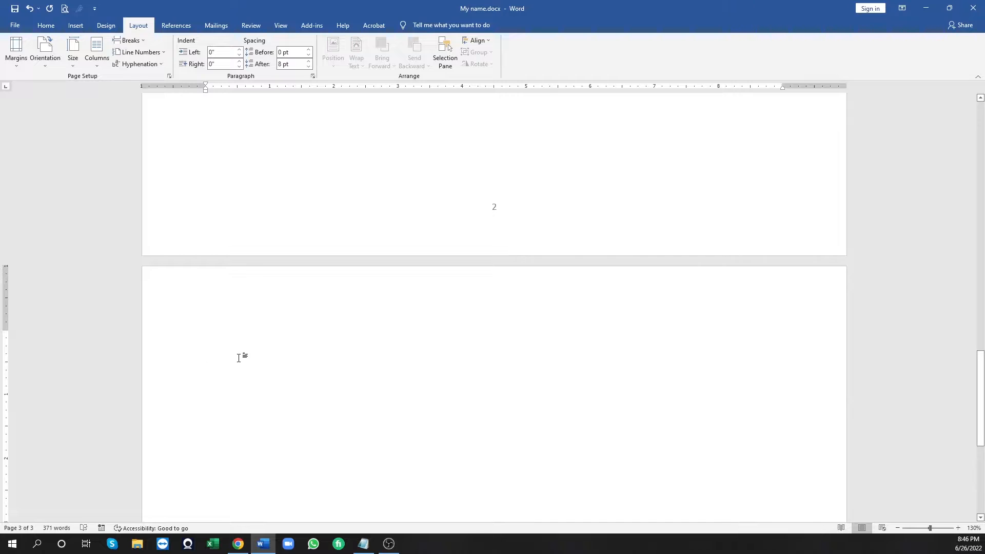
pyautogui.click(169, 76)
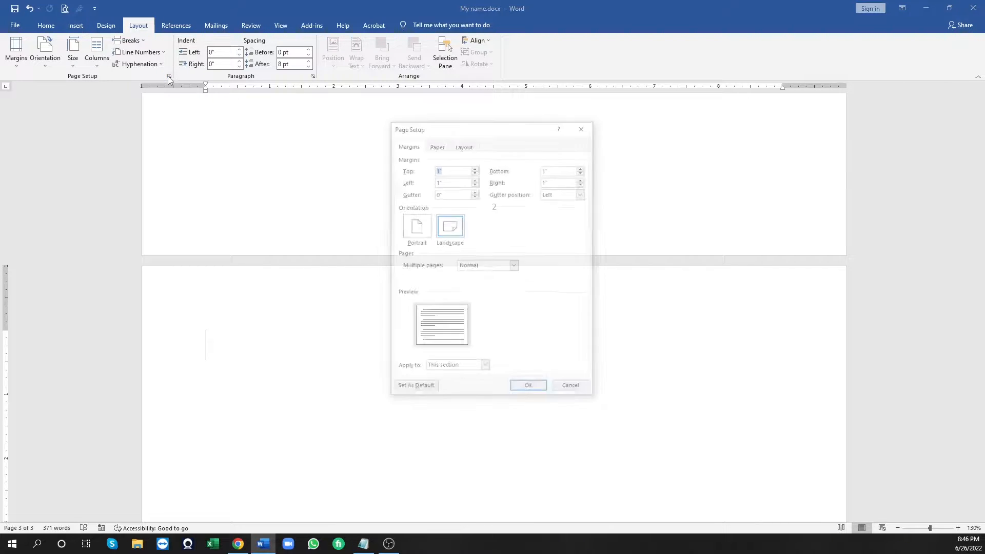
pyautogui.click(423, 228)
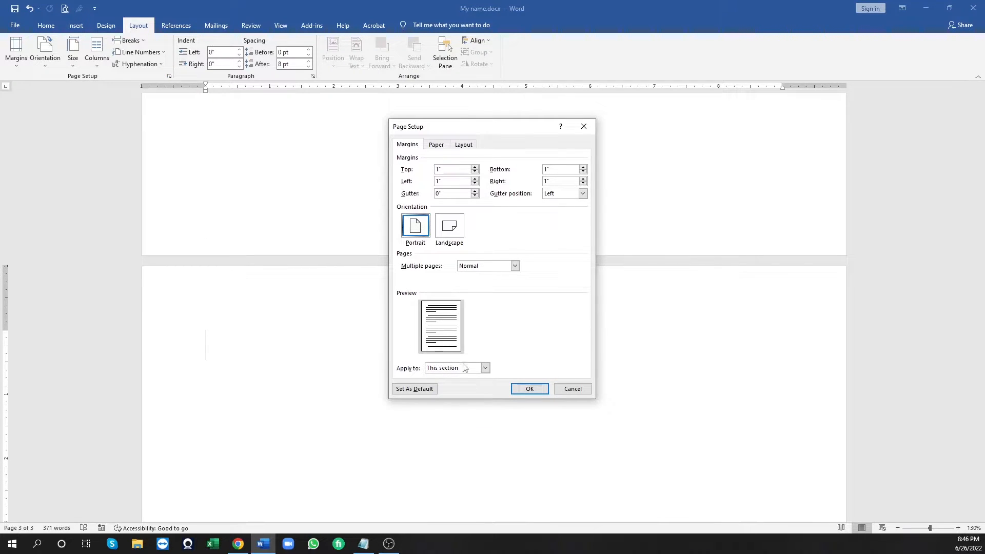
pyautogui.click(485, 368)
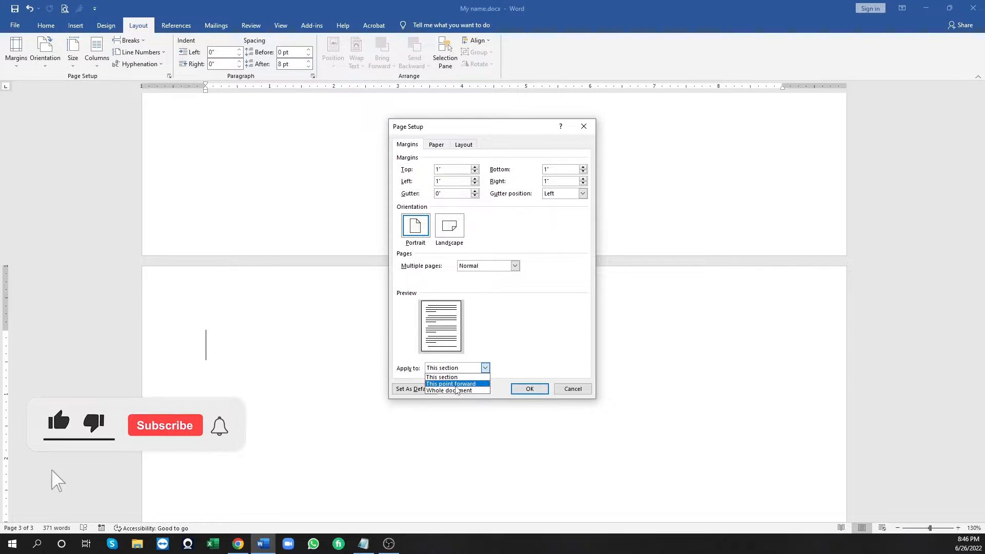
pyautogui.click(456, 387)
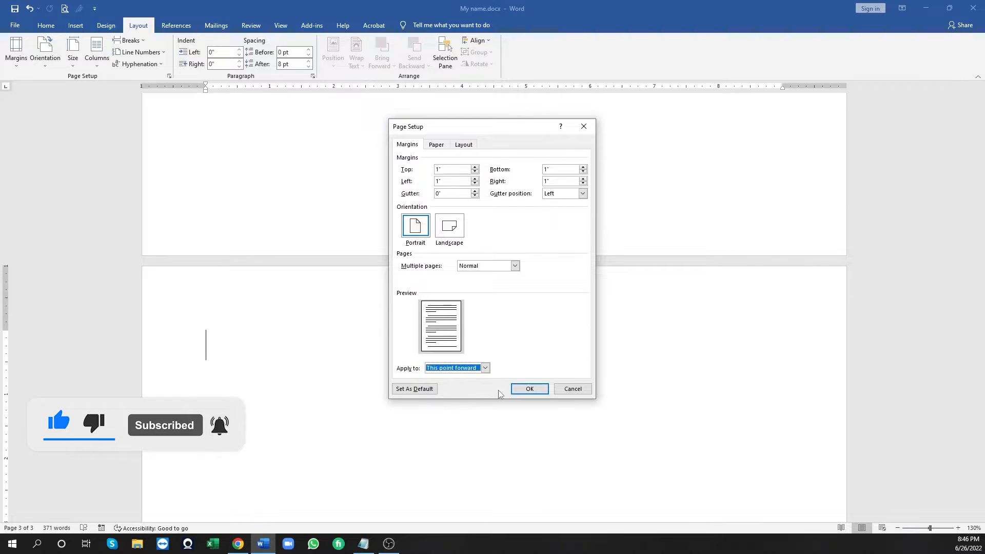
pyautogui.click(520, 391)
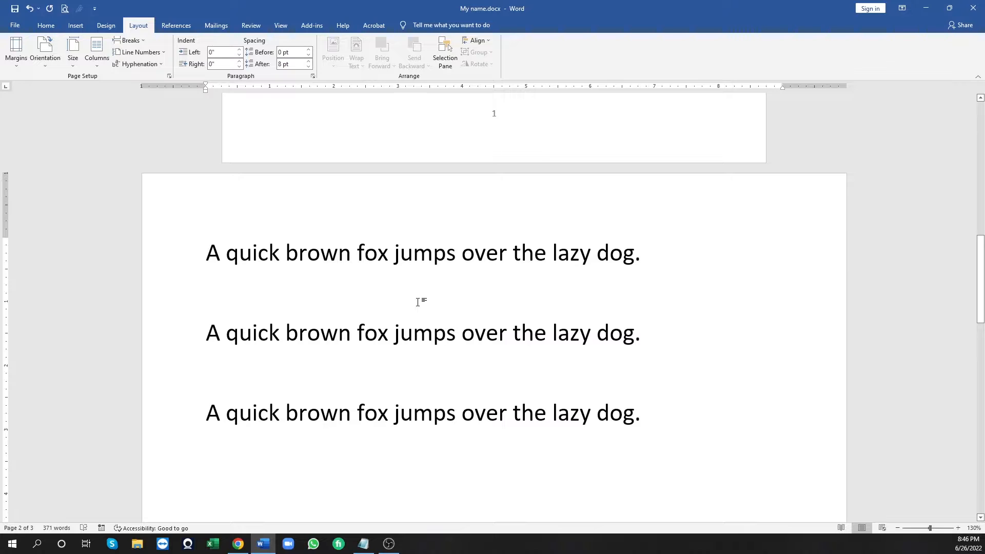
pyautogui.scroll(-10, 394, 377)
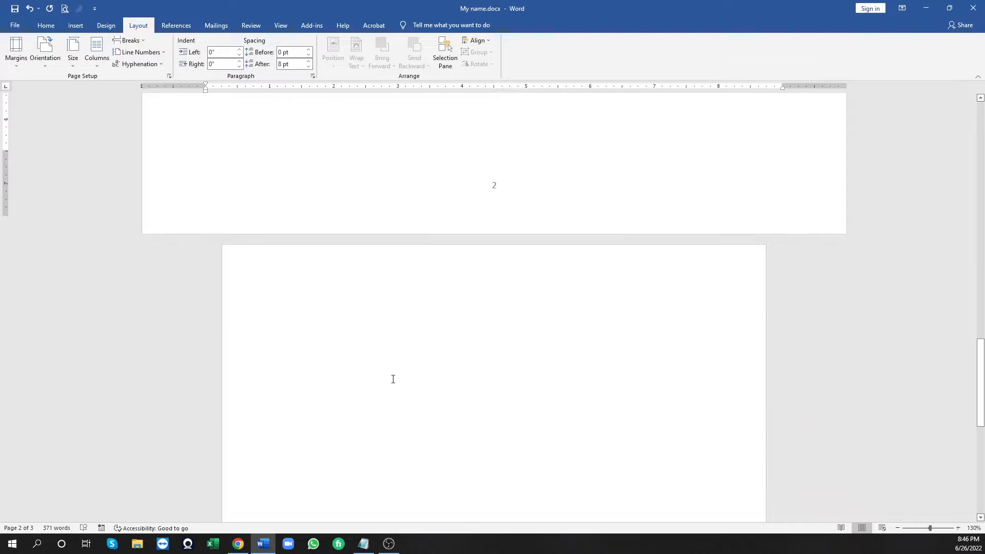
pyautogui.scroll(20, 394, 373)
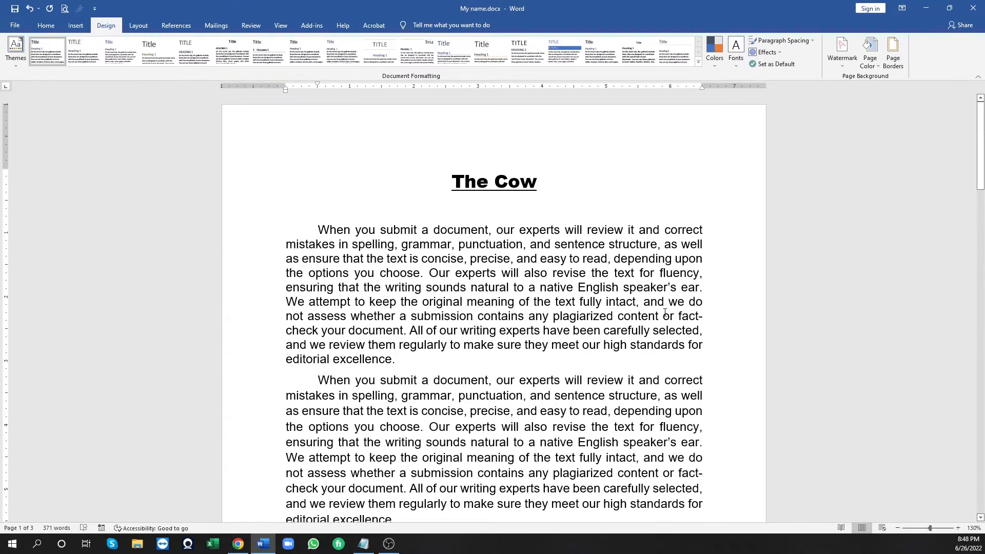
# Undo the portrait and landscape orientation changes and the inserted page break.
pyautogui.hotkey('ctrl', 'z')
pyautogui.hotkey('ctrl', 'z')
pyautogui.hotkey('ctrl', 'z')
pyautogui.hotkey('ctrl', 'z')
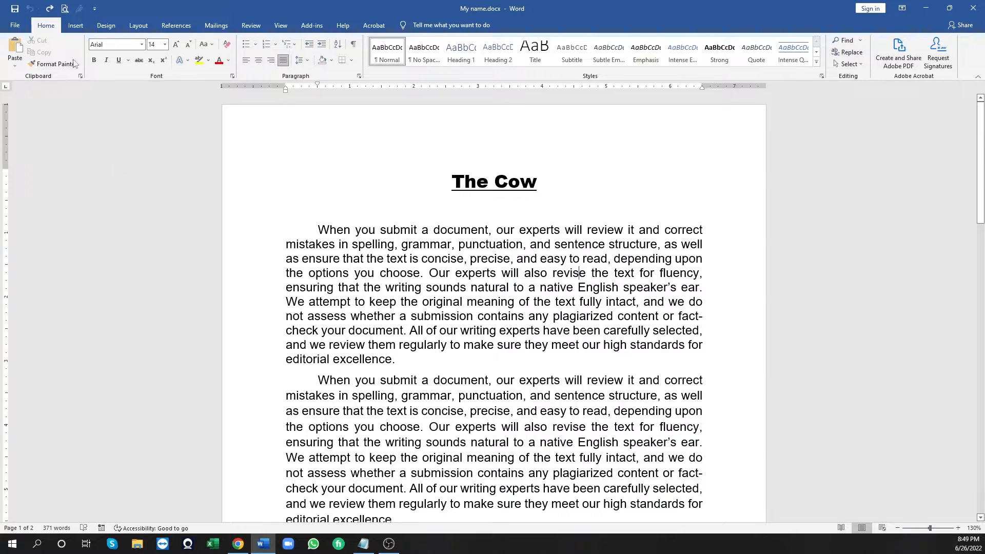
# Set up a Box page border with a solid red line 3 pt wide.
pyautogui.click(107, 27)
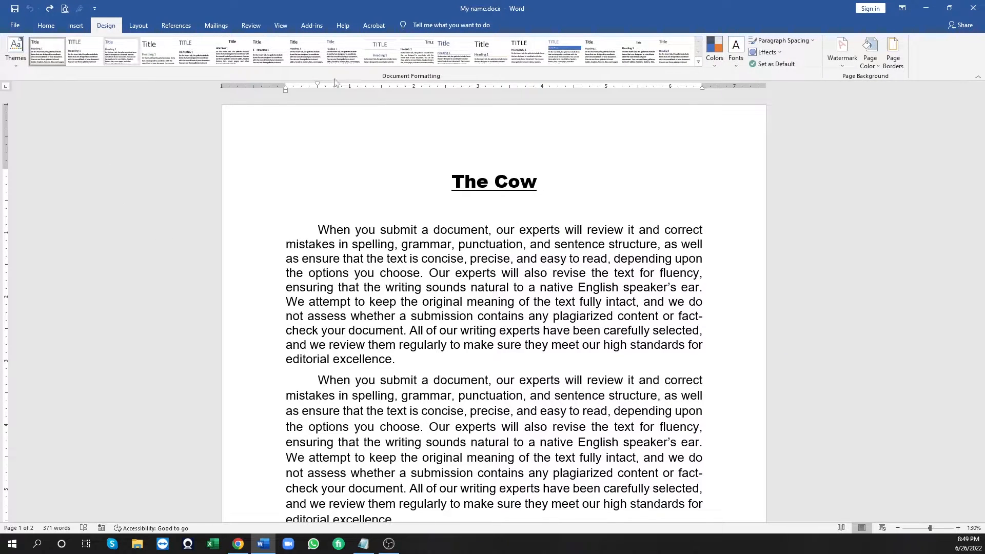
pyautogui.click(894, 61)
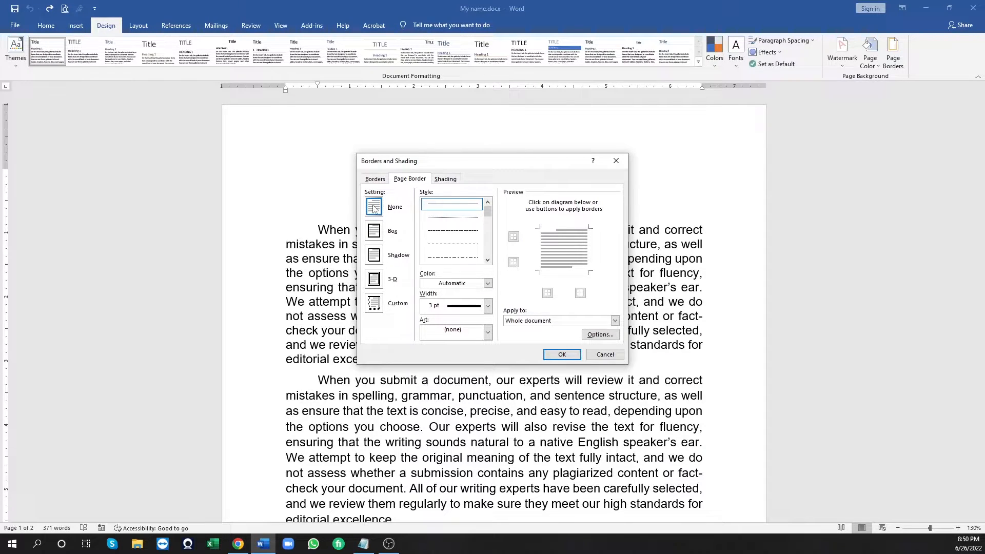
pyautogui.click(374, 231)
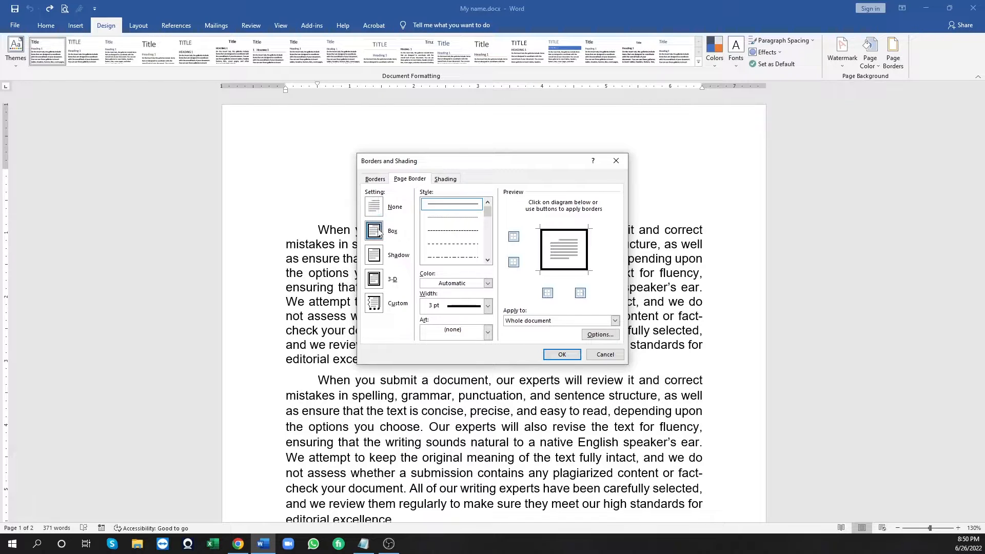
pyautogui.click(448, 208)
pyautogui.click(488, 283)
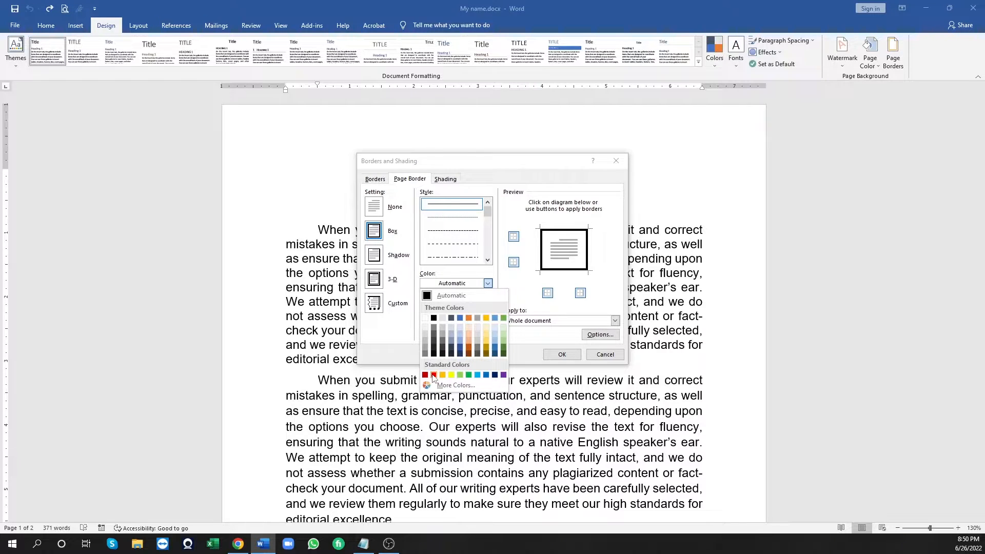
pyautogui.click(434, 375)
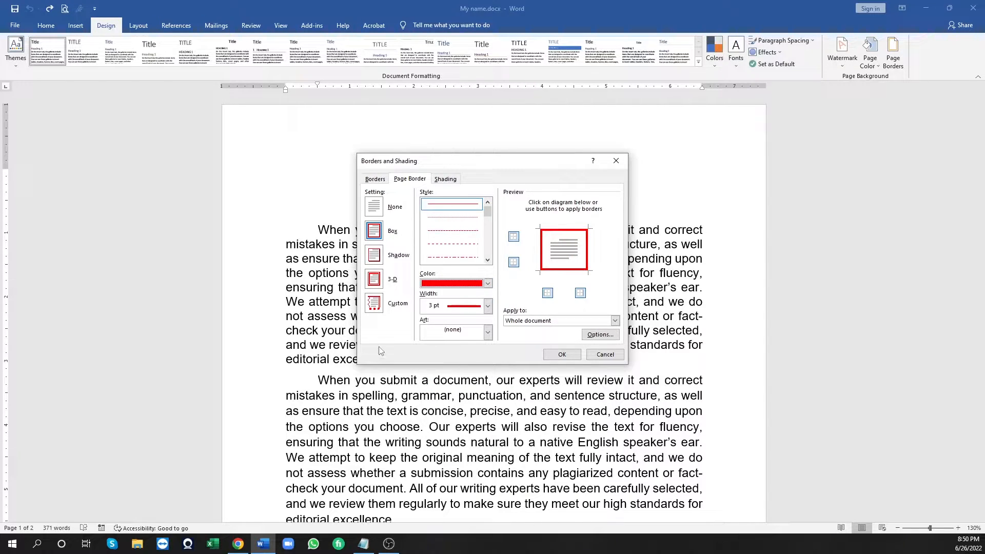
pyautogui.click(488, 305)
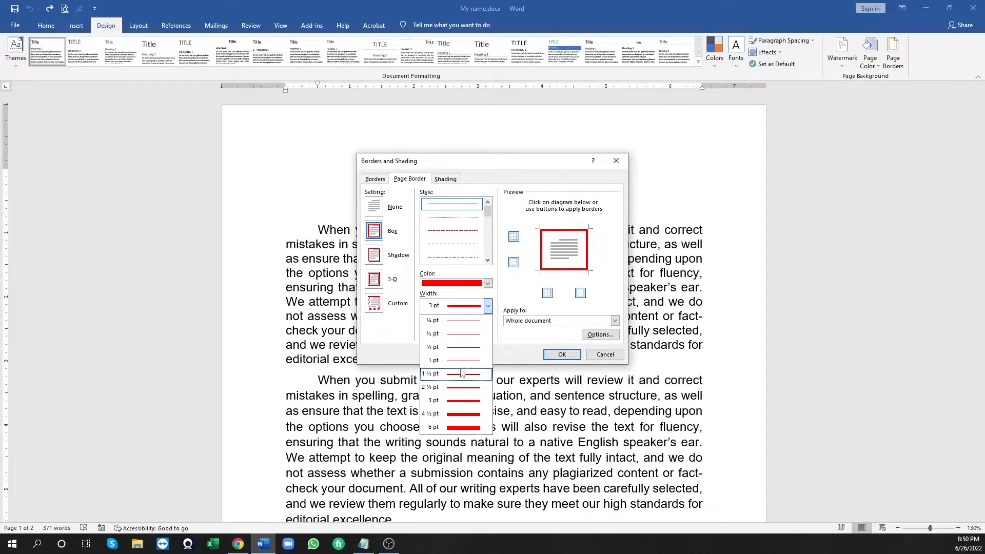
pyautogui.click(464, 401)
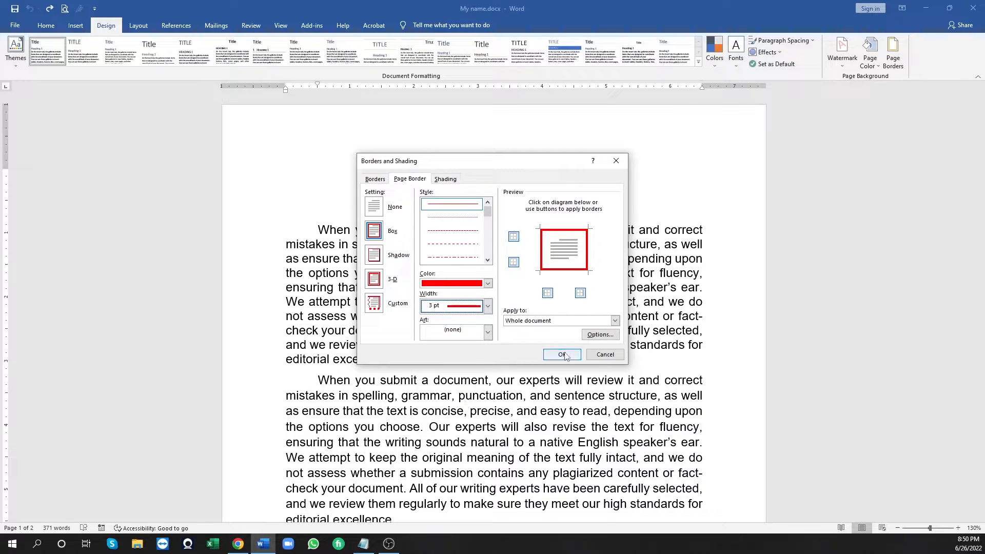
# Apply the red box border to "This section - First page only" and check it on the pages.
pyautogui.click(615, 320)
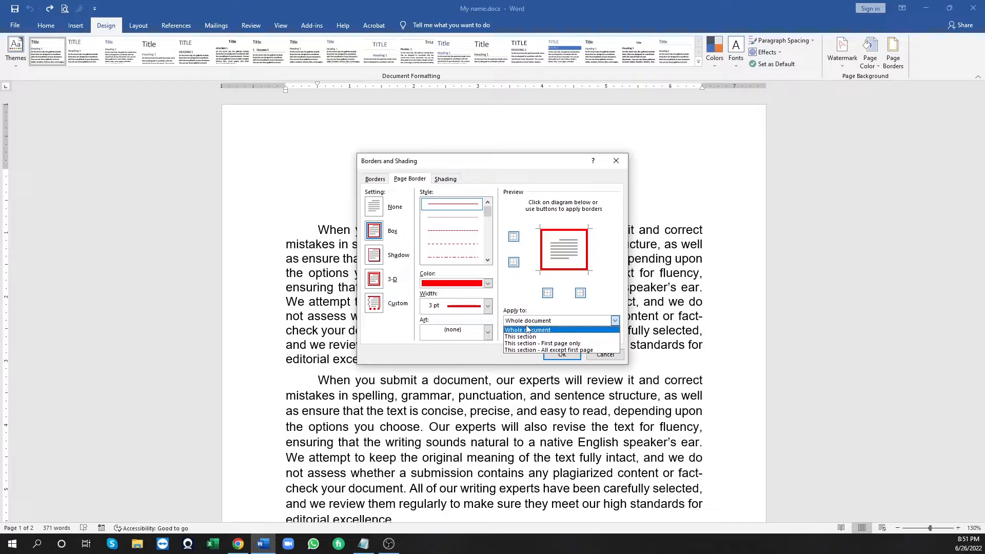
pyautogui.click(564, 344)
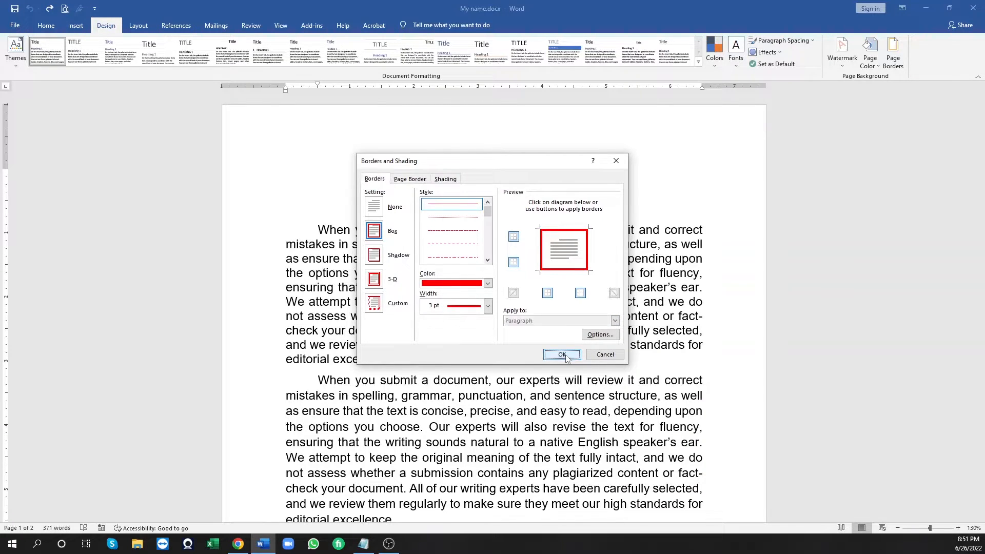
pyautogui.click(562, 354)
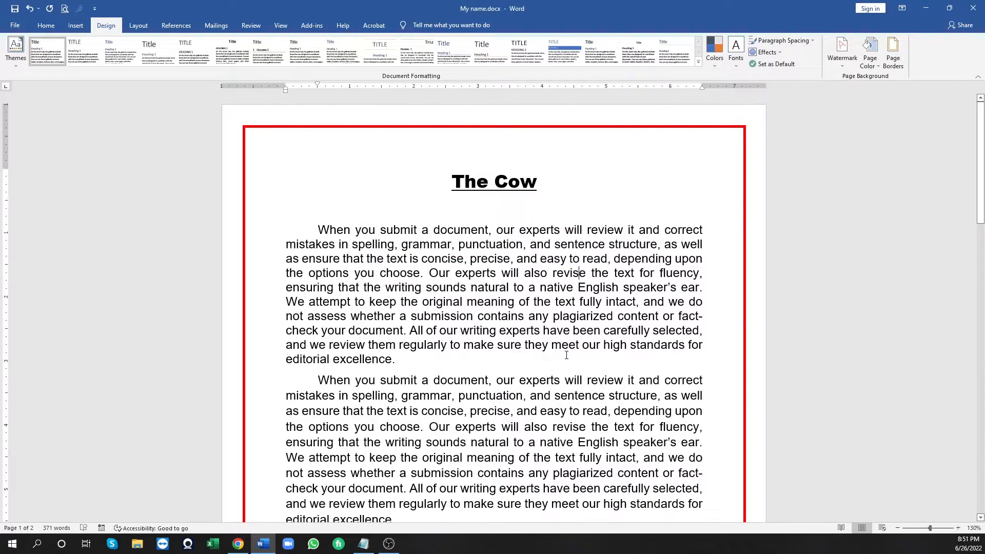
pyautogui.scroll(-3, 567, 355)
pyautogui.scroll(7, 566, 355)
pyautogui.scroll(-10, 461, 308)
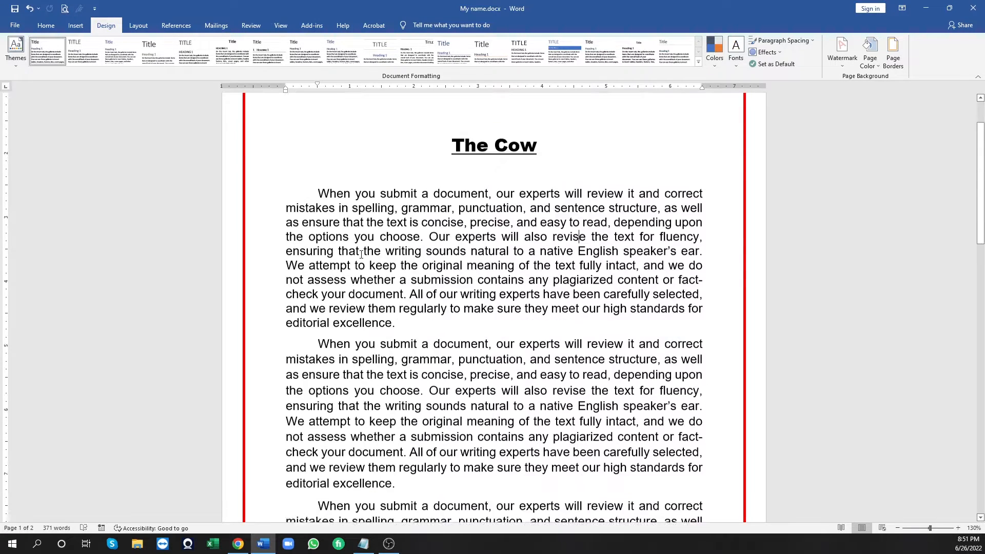
pyautogui.scroll(3, 361, 252)
pyautogui.scroll(1, 362, 253)
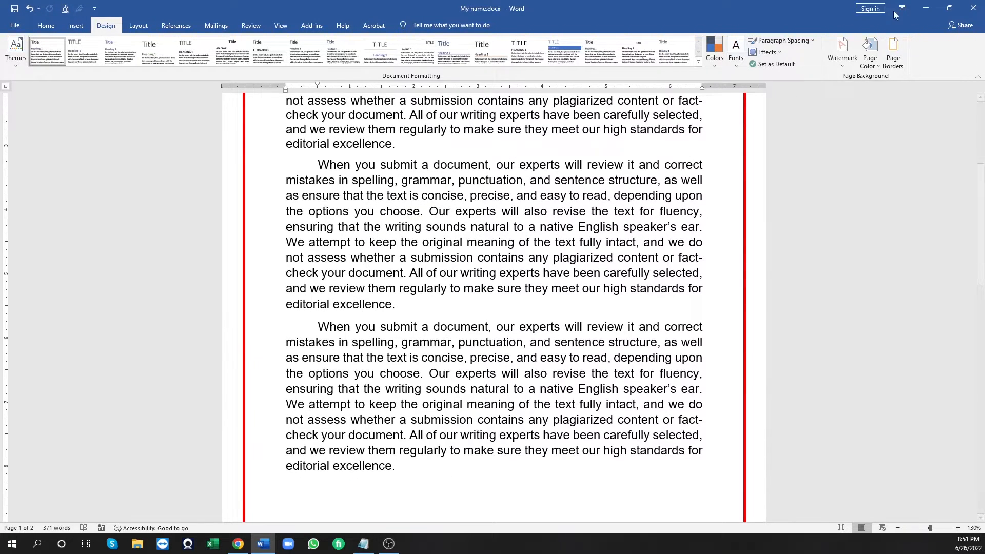
# Change the page border to a thick-and-thin double line style in black, 4 ½ pt wide.
pyautogui.click(892, 54)
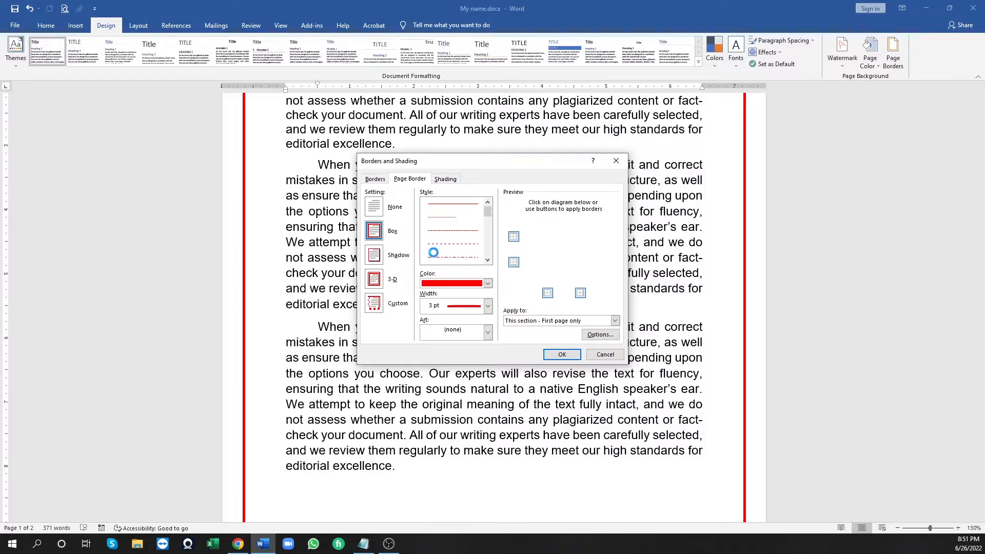
pyautogui.scroll(-4, 464, 236)
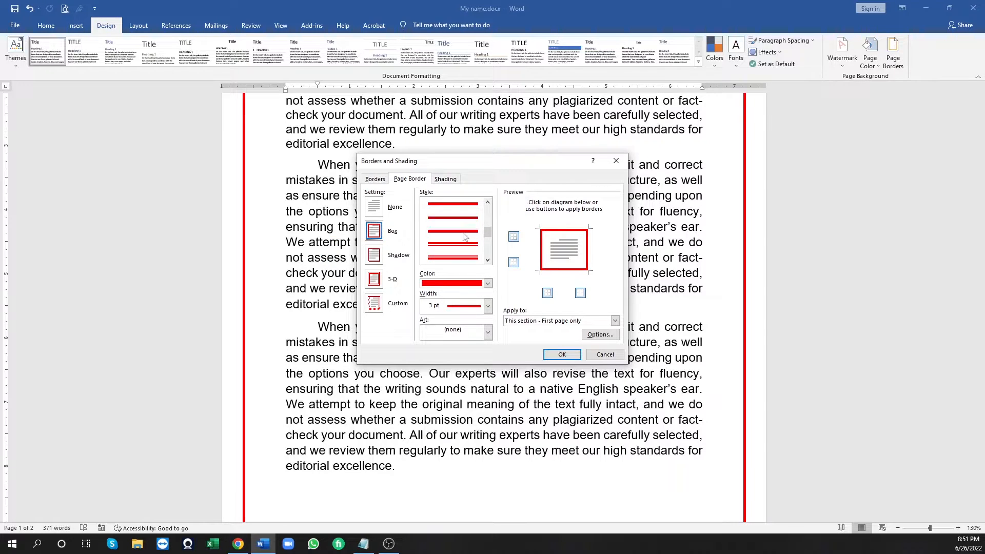
pyautogui.click(451, 245)
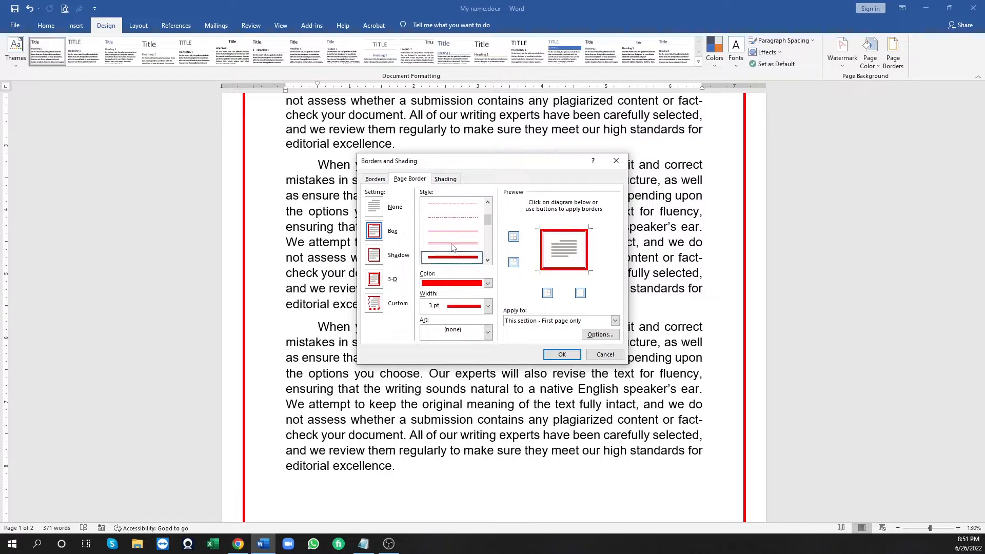
pyautogui.click(487, 283)
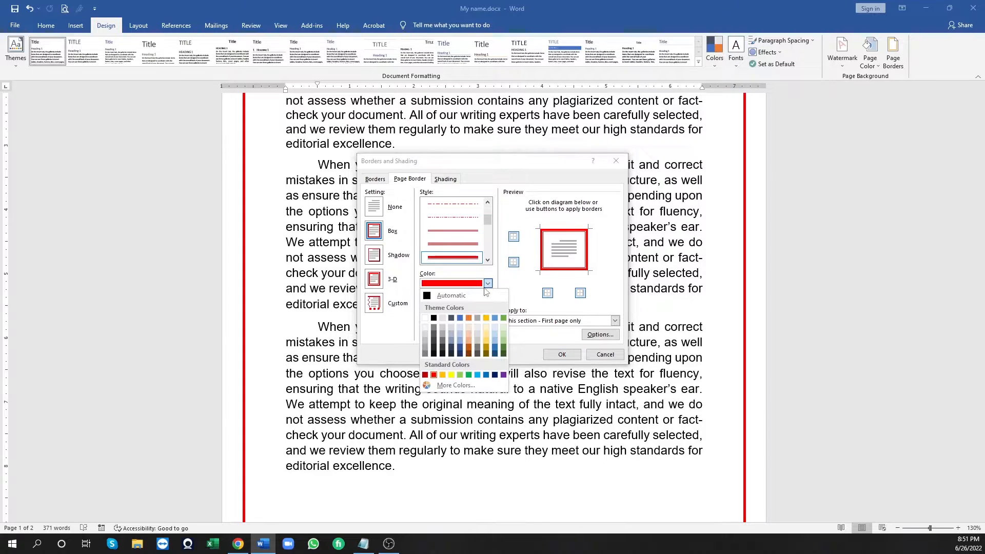
pyautogui.click(434, 318)
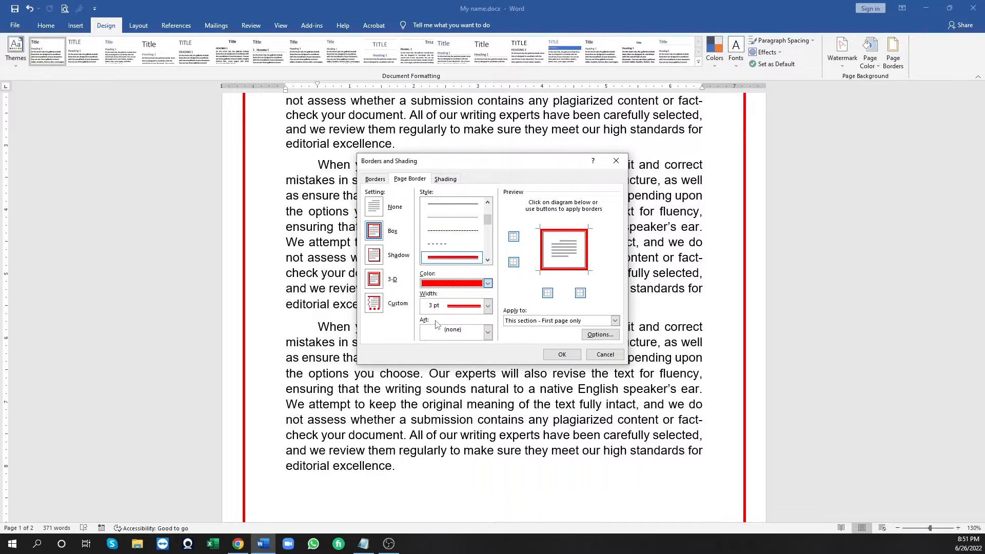
pyautogui.click(487, 306)
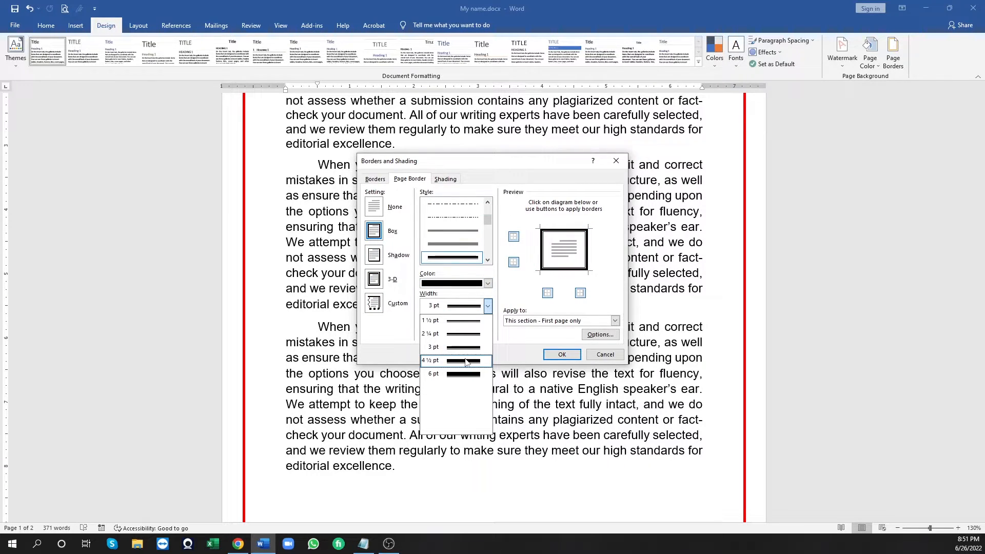
pyautogui.click(456, 360)
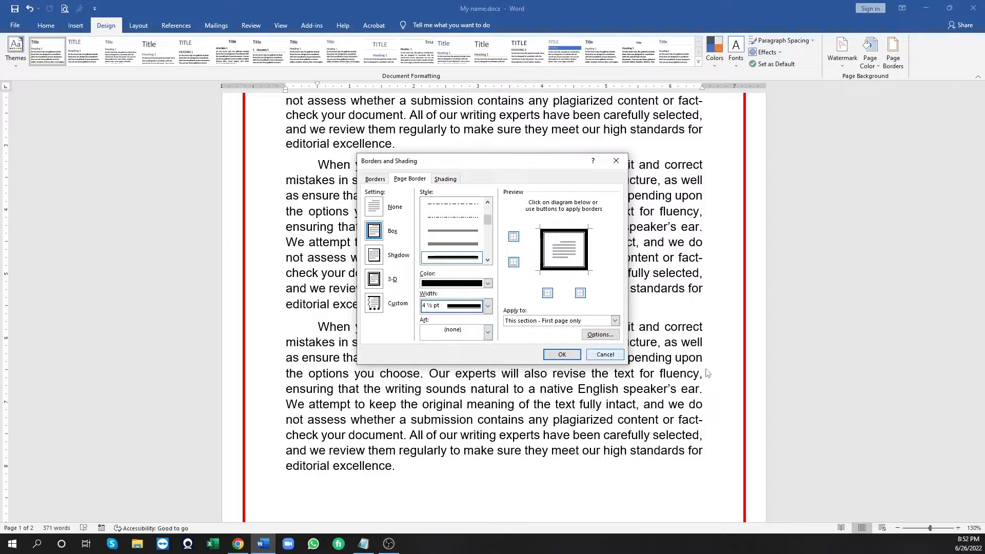
# Choose the red flower art with green leaves as the page border and apply it to the first page.
pyautogui.click(488, 333)
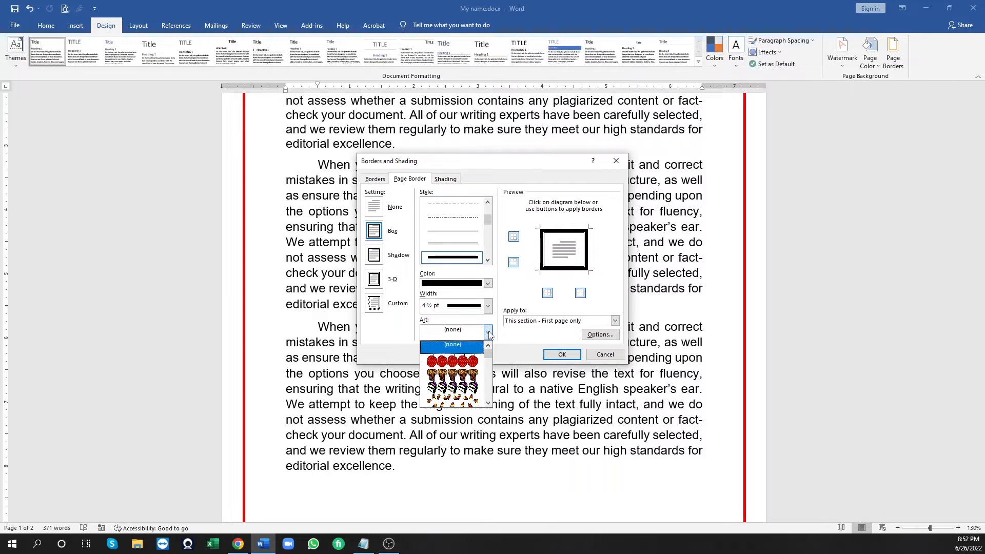
pyautogui.scroll(-1, 445, 380)
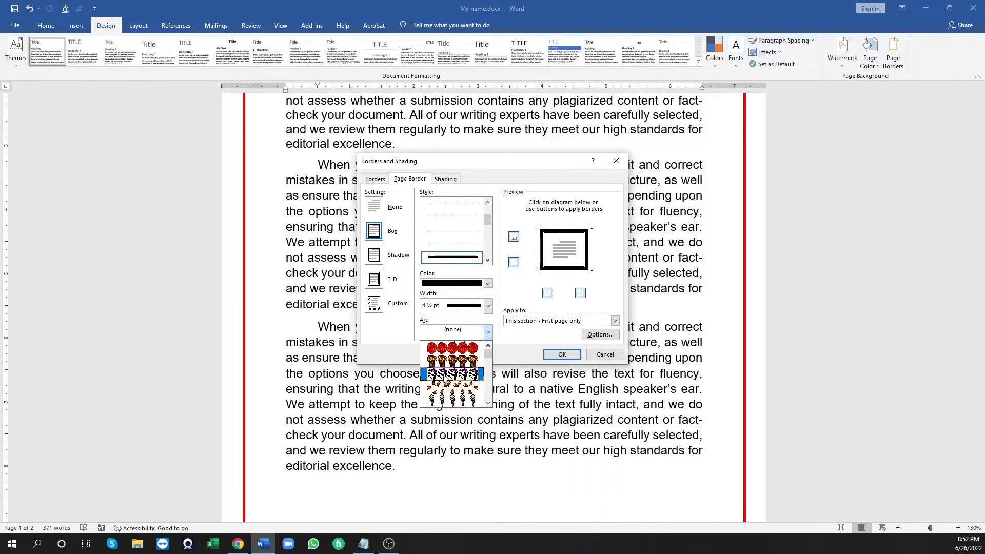
pyautogui.scroll(-5, 445, 379)
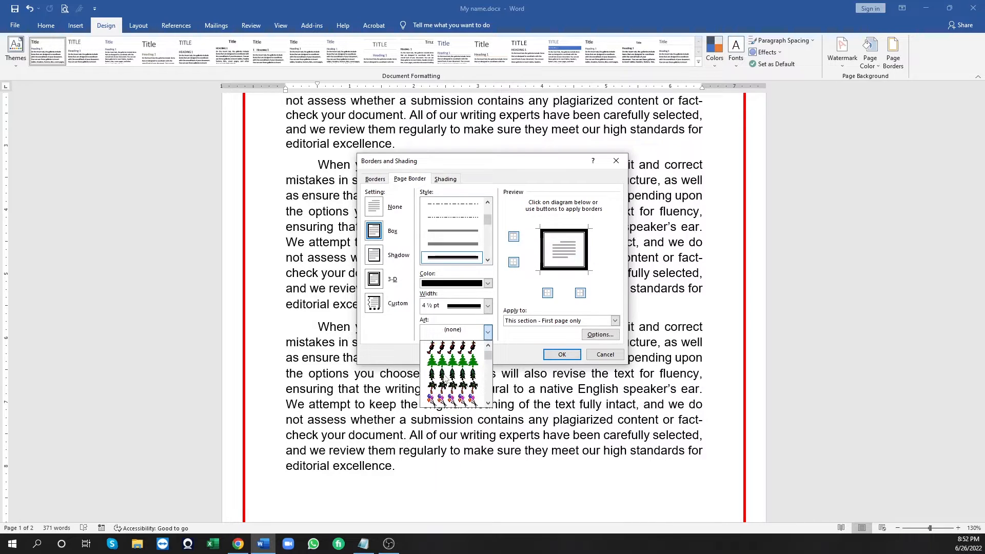
pyautogui.scroll(-3, 444, 378)
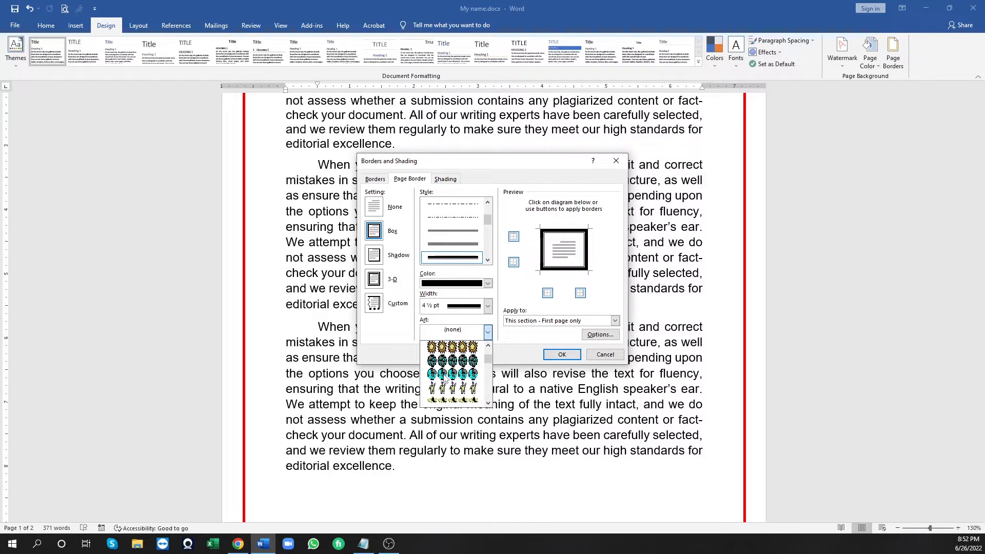
pyautogui.scroll(-3, 444, 377)
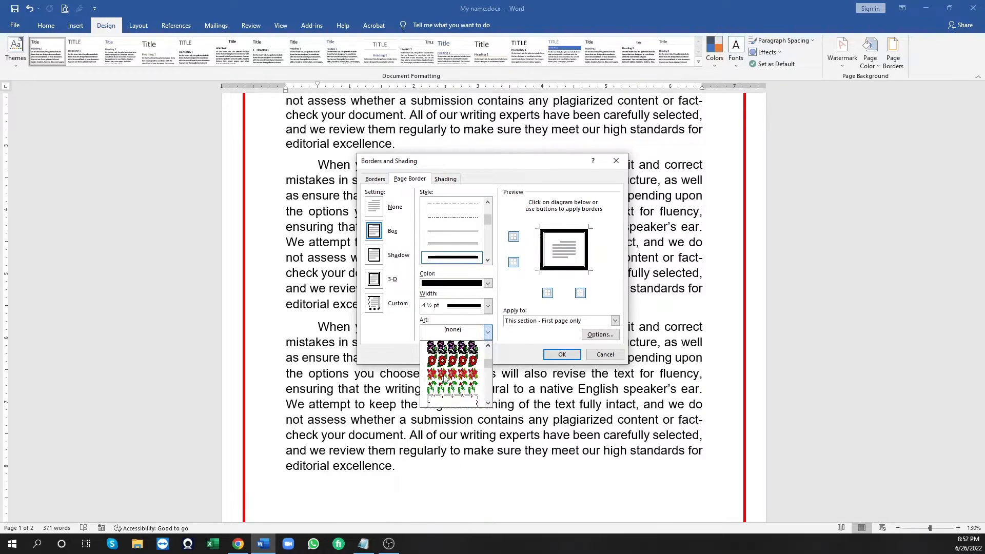
pyautogui.click(446, 361)
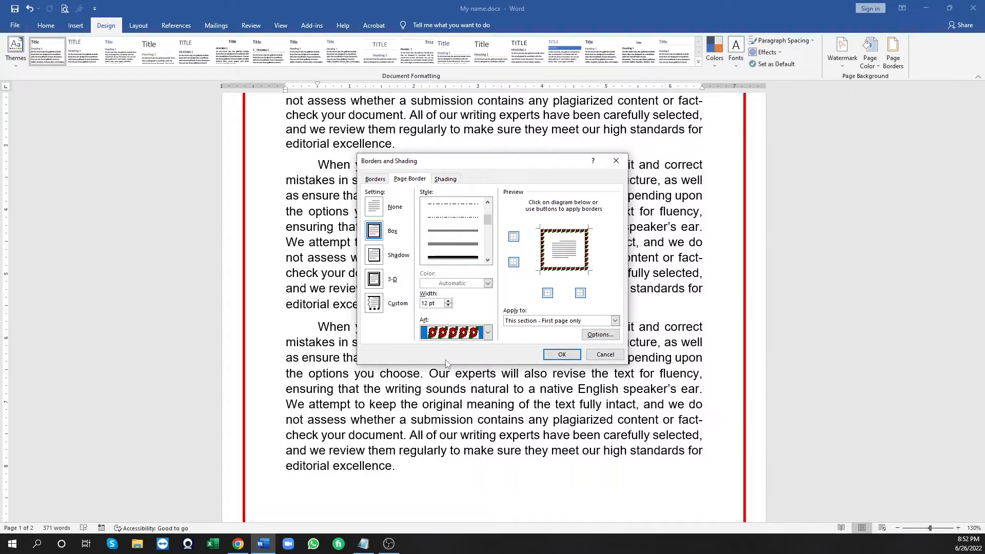
pyautogui.click(562, 354)
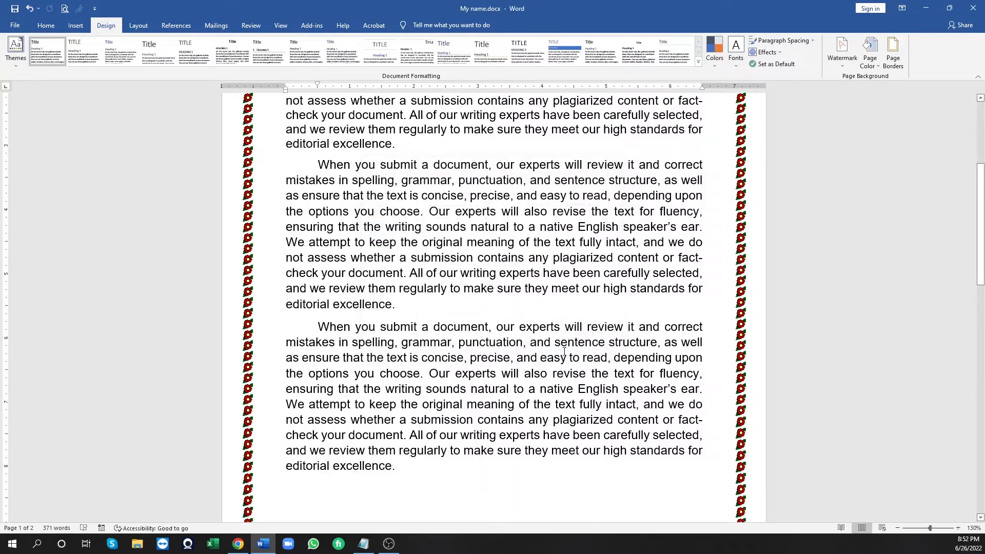
# Replace the flower art border with a 3 pt thick-and-thin line border in automatic color on the first page, and save the document.
pyautogui.scroll(1, 564, 352)
pyautogui.scroll(3, 564, 351)
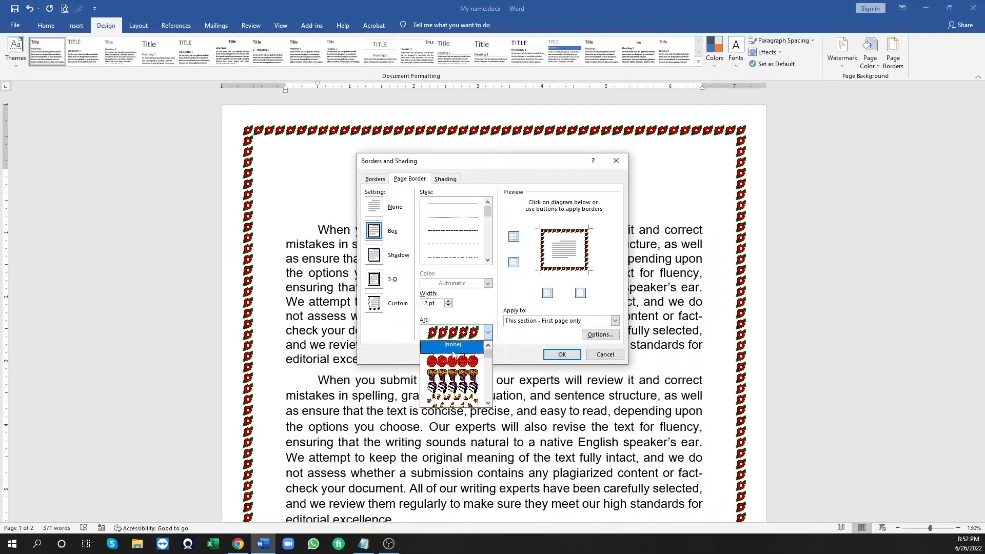
pyautogui.click(453, 347)
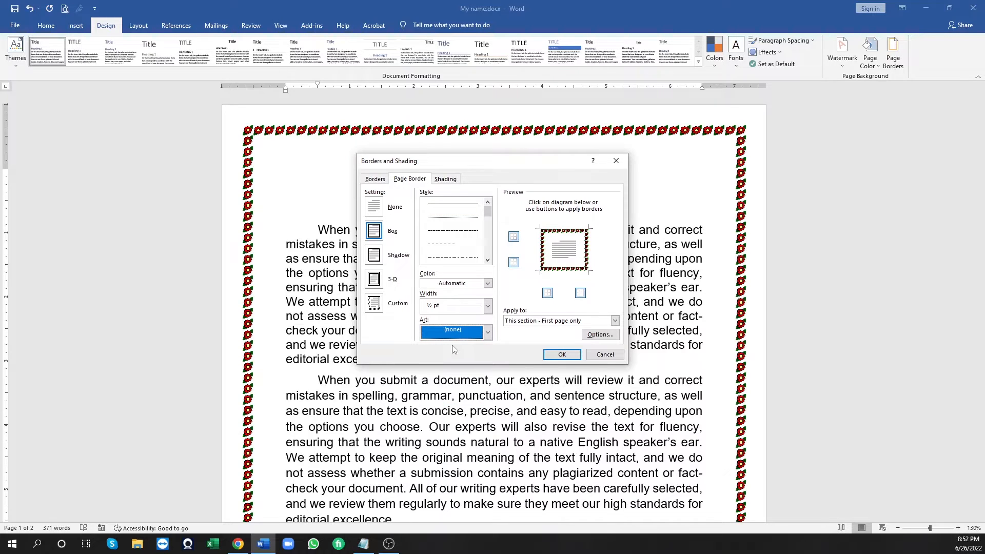
pyautogui.click(488, 260)
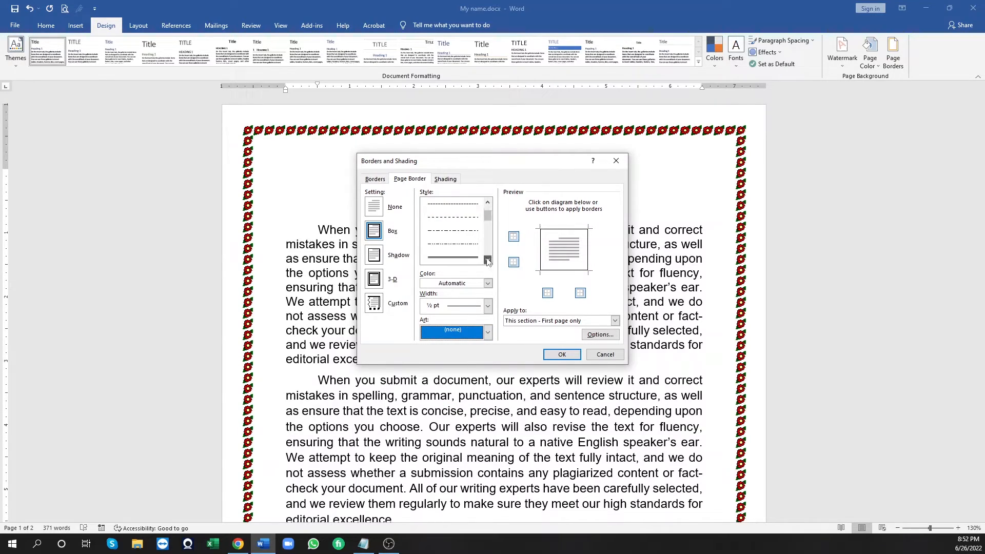
pyautogui.click(488, 260)
pyautogui.click(488, 260)
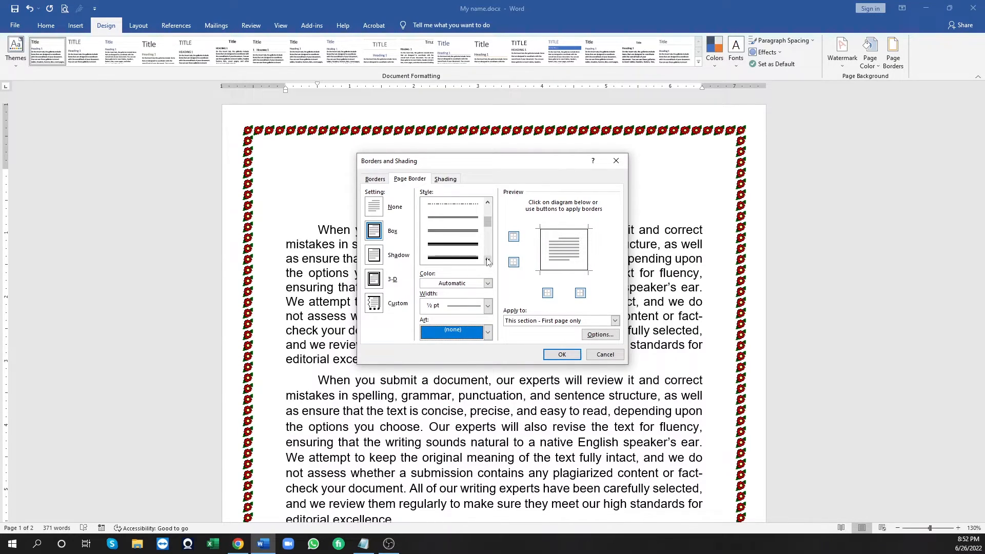
pyautogui.click(461, 244)
pyautogui.click(453, 257)
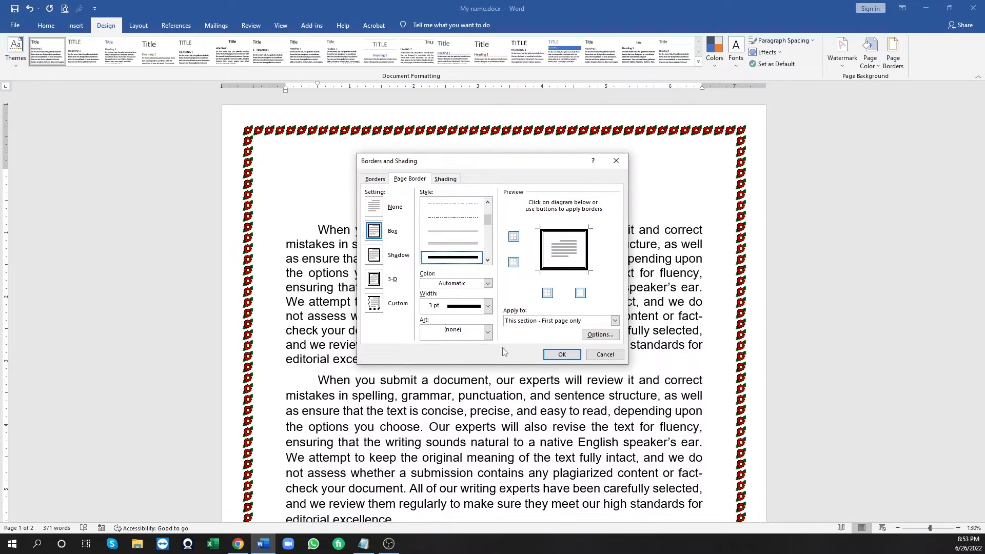
pyautogui.click(564, 359)
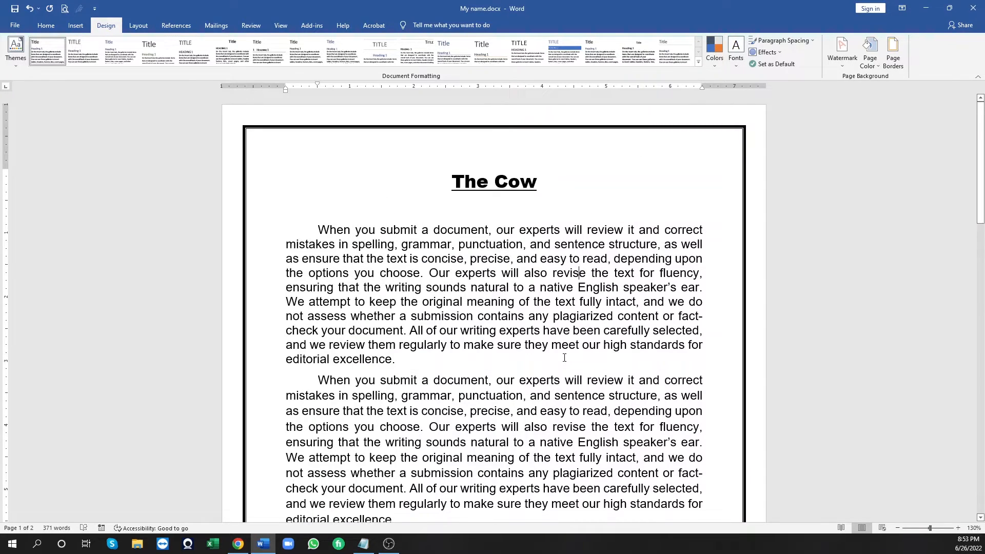
pyautogui.click(14, 8)
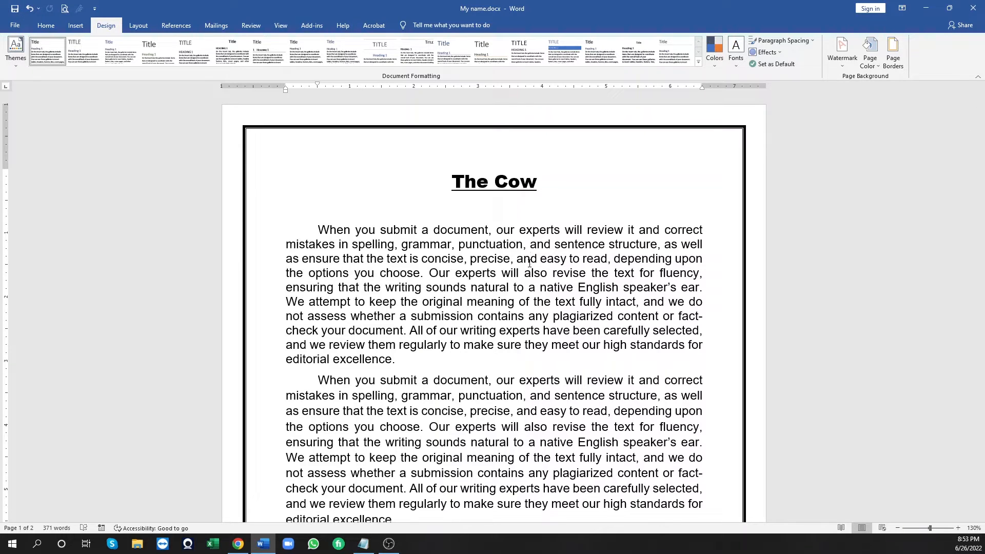